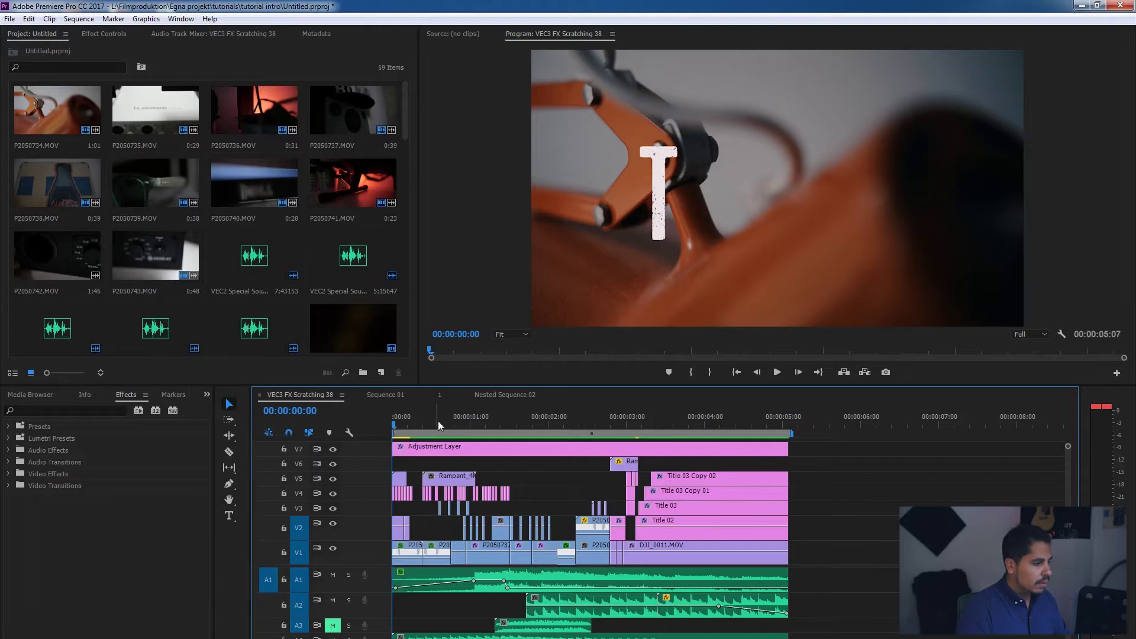
Play the finished intro sequence and examine its video and audio tracks, returning to the start
key(space)
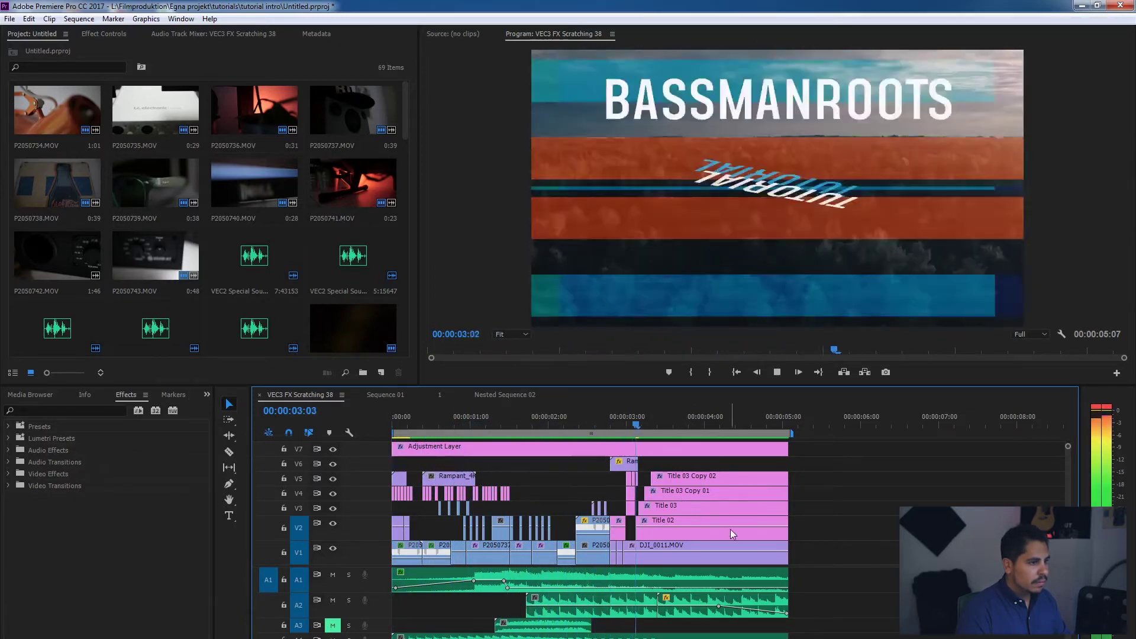
key(space)
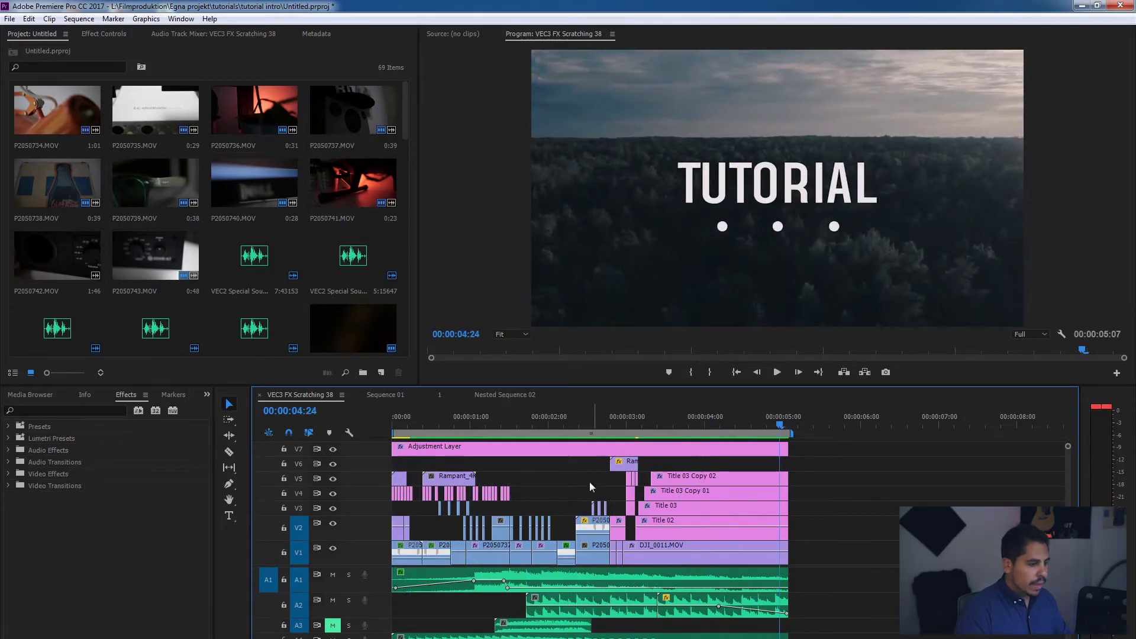
scroll(591, 609, down, 5)
scroll(592, 598, down, 1)
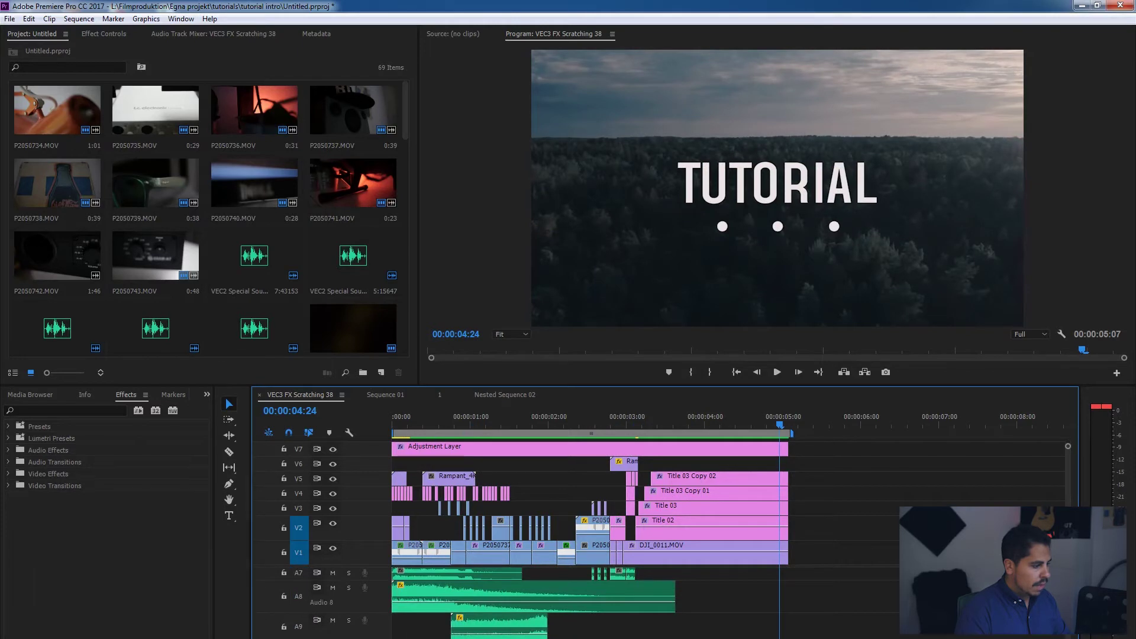
scroll(591, 602, up, 6)
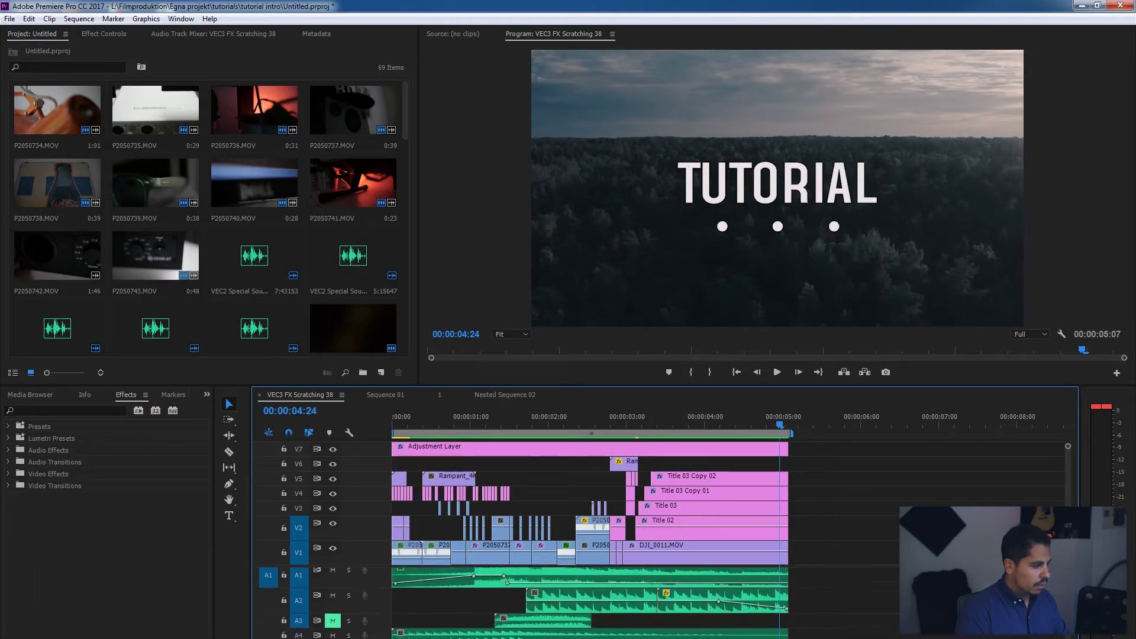
scroll(592, 602, down, 4)
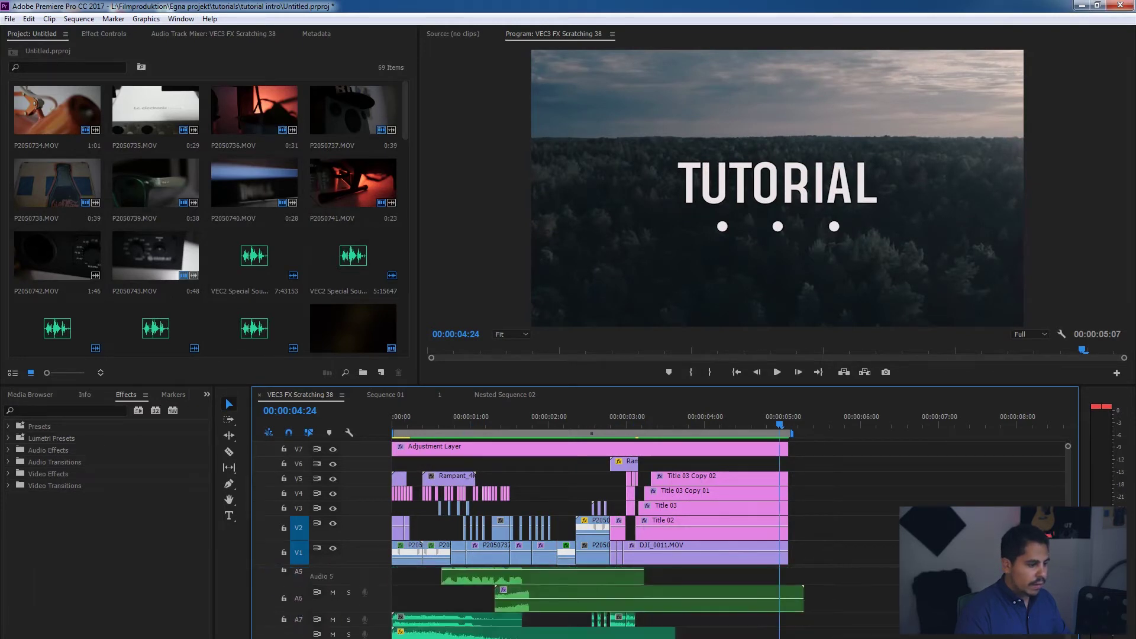
scroll(592, 602, up, 4)
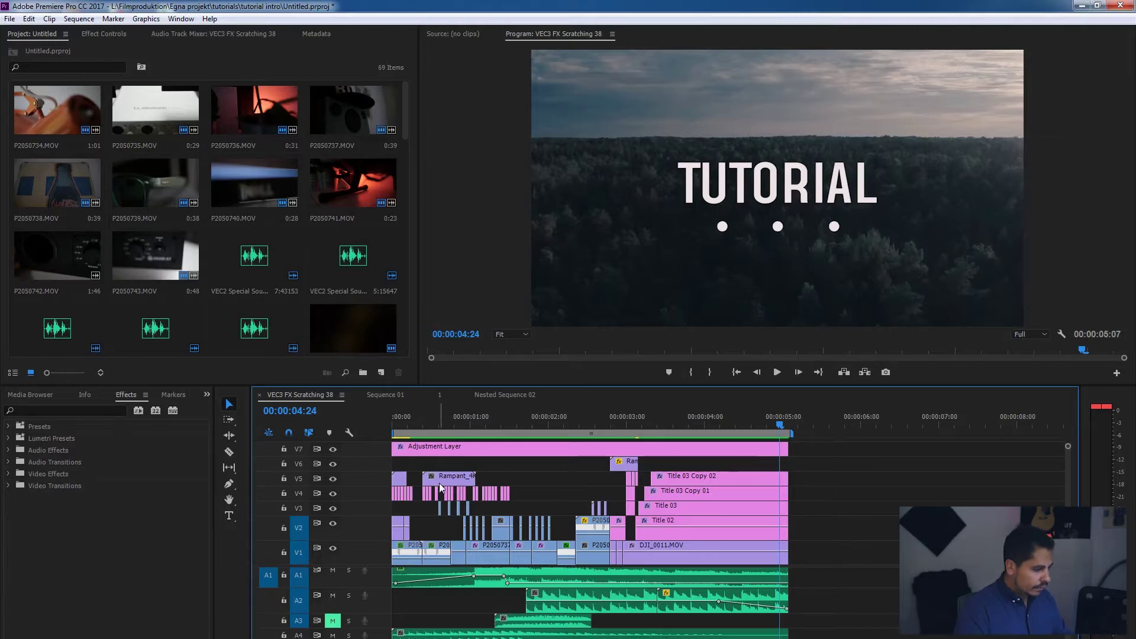
drag(468, 426, 395, 425)
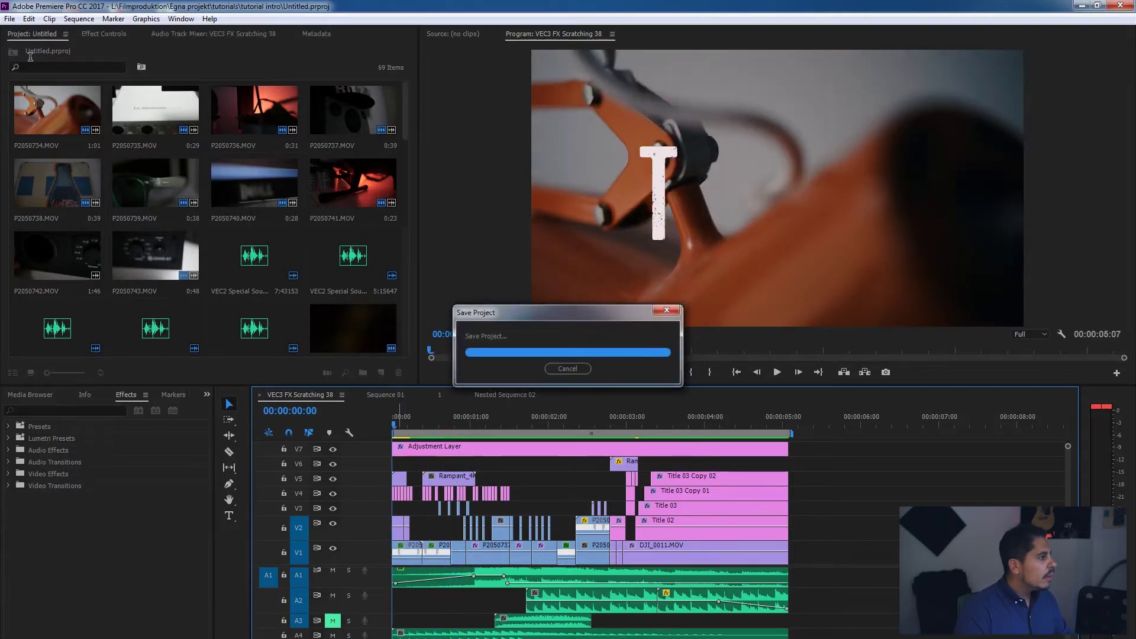
Open the recent project tutorial intro\tutorial\Untitled.prproj
click(10, 18)
mouse_move(148, 72)
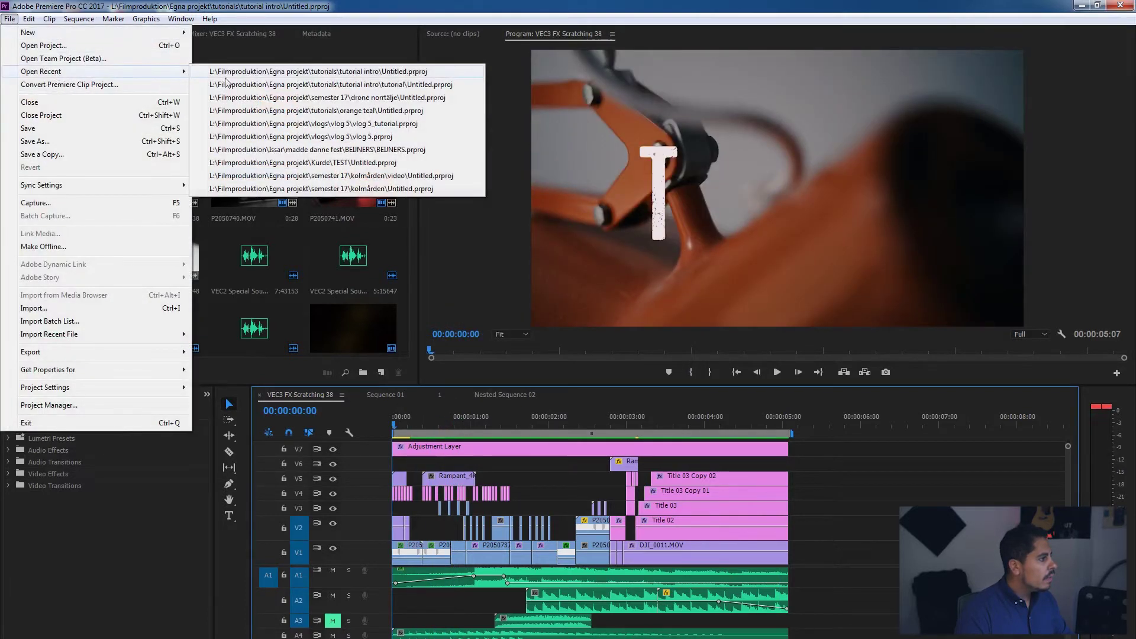
click(270, 84)
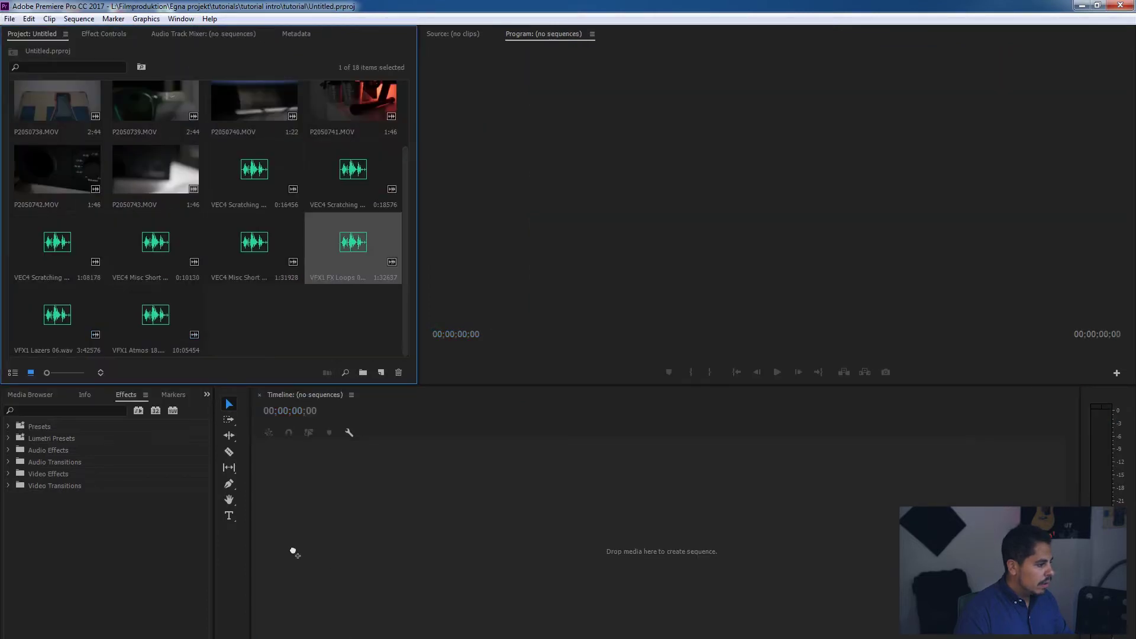
Create a sequence from the VFX1 FX Loops 002 138BPM audio and put a copy of the clip right after it on A1
drag(293, 551, 524, 579)
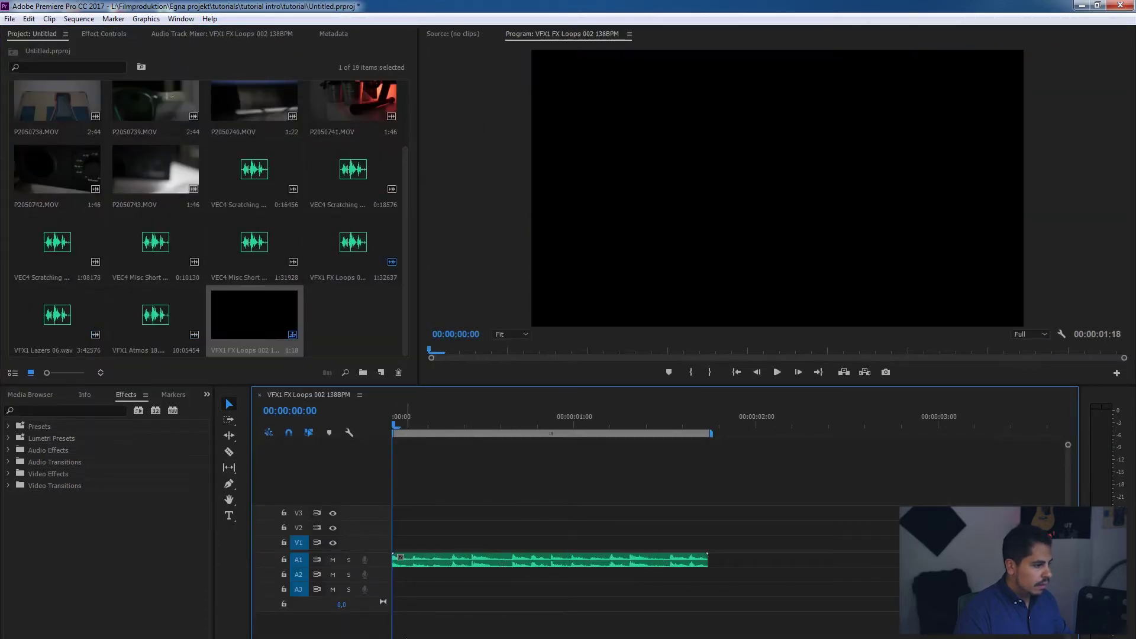
drag(424, 562, 741, 570)
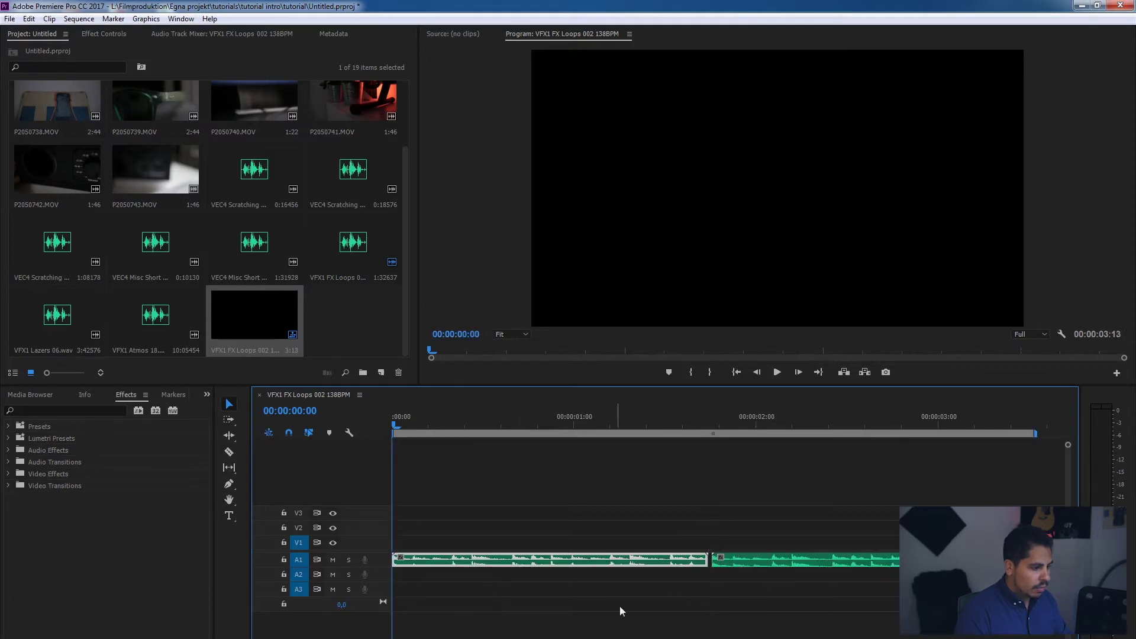
key(minus)
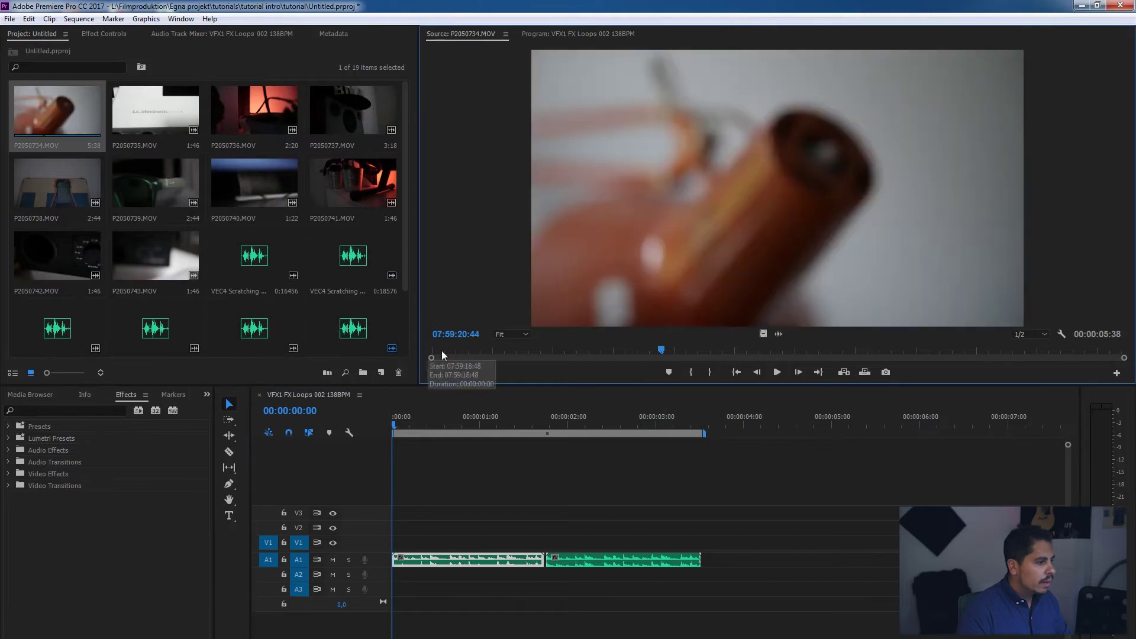
Mark a 1:02 excerpt of P2050734.MOV and place it at the start of V2
drag(441, 351, 424, 353)
key(space)
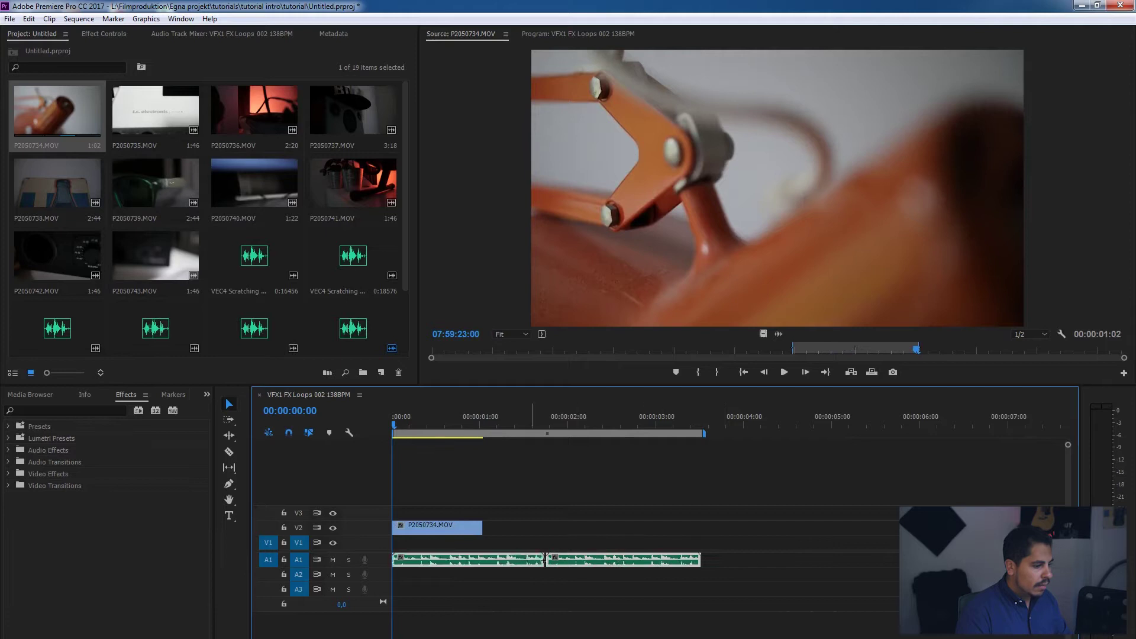
click(550, 582)
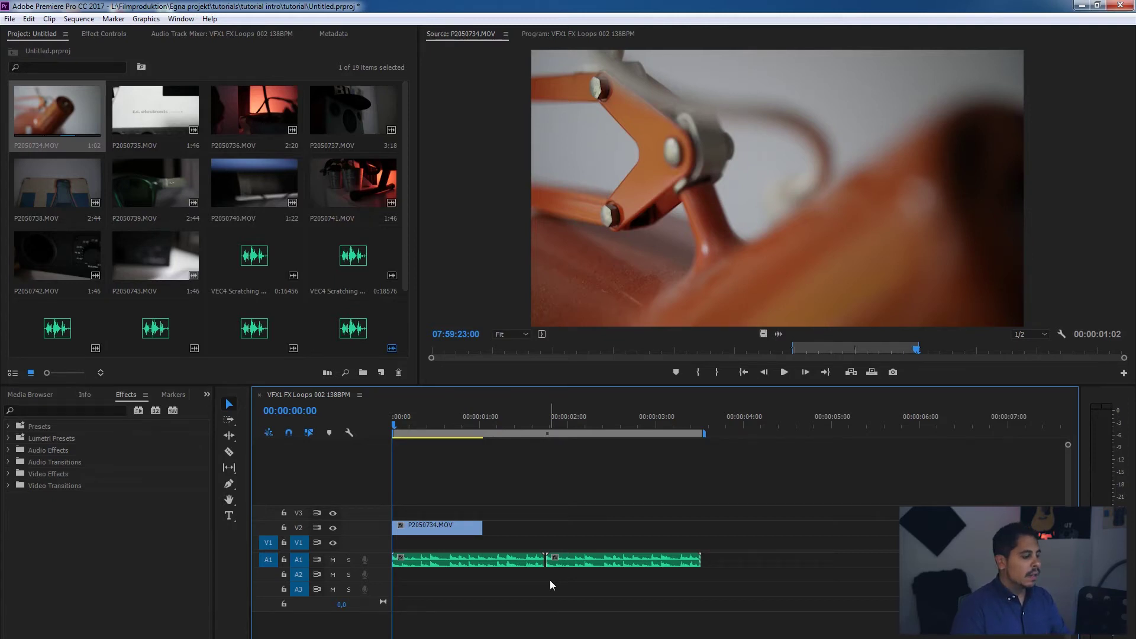
Place VEC4 Scratching FX 10.wav at the start of A2 and trim the end of the P2050734.MOV clip to about 10 frames
scroll(243, 231, down, 1)
double_click(244, 231)
drag(446, 350, 483, 341)
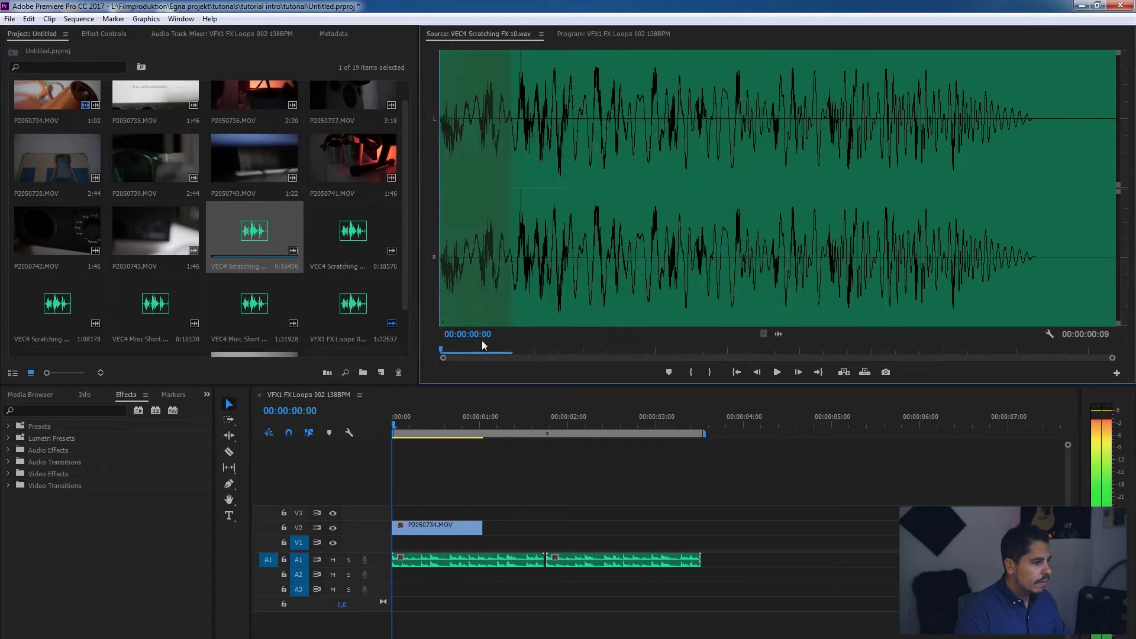
click(844, 372)
key(space)
drag(482, 527, 427, 528)
Place P2050735.MOV from 07:59:25:14 to 07:59:26:03 after the first clip on V2, followed by a 0:31 excerpt of P2050736.MOV
scroll(190, 104, up, 1)
double_click(190, 104)
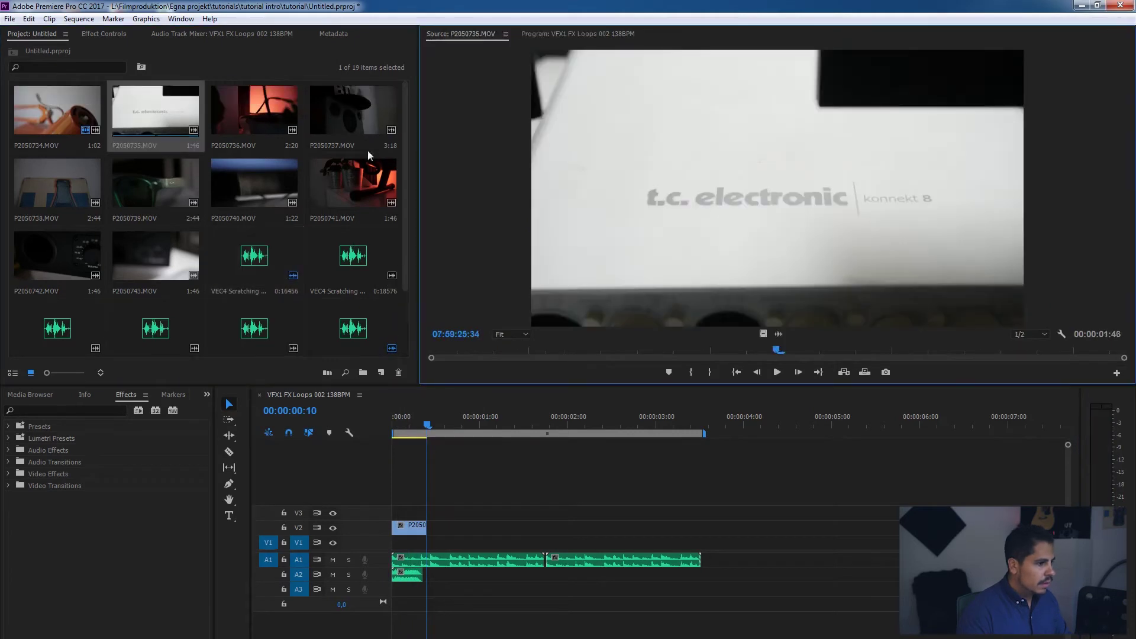
drag(429, 343, 638, 364)
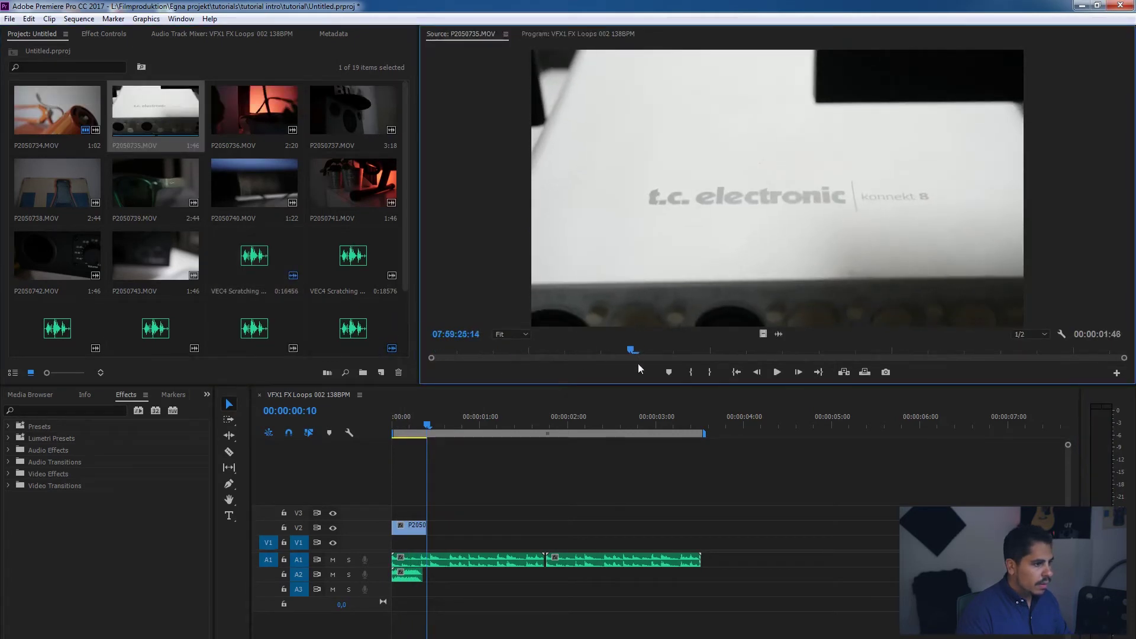
key(i)
key(space)
key(space)
key(o)
drag(763, 334, 438, 526)
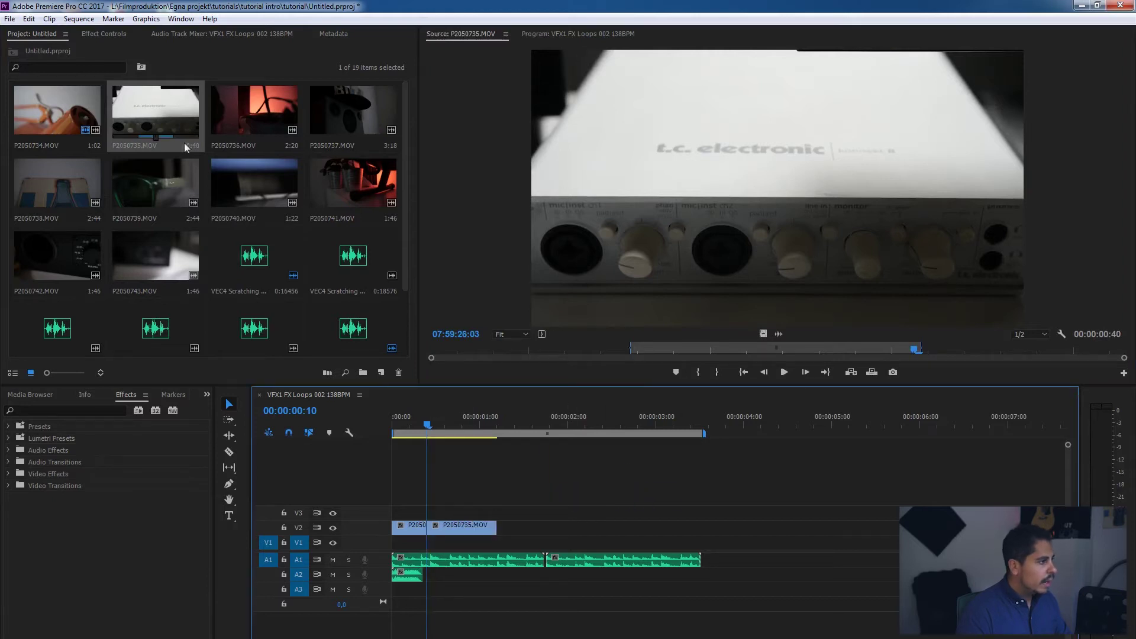
double_click(254, 113)
click(627, 351)
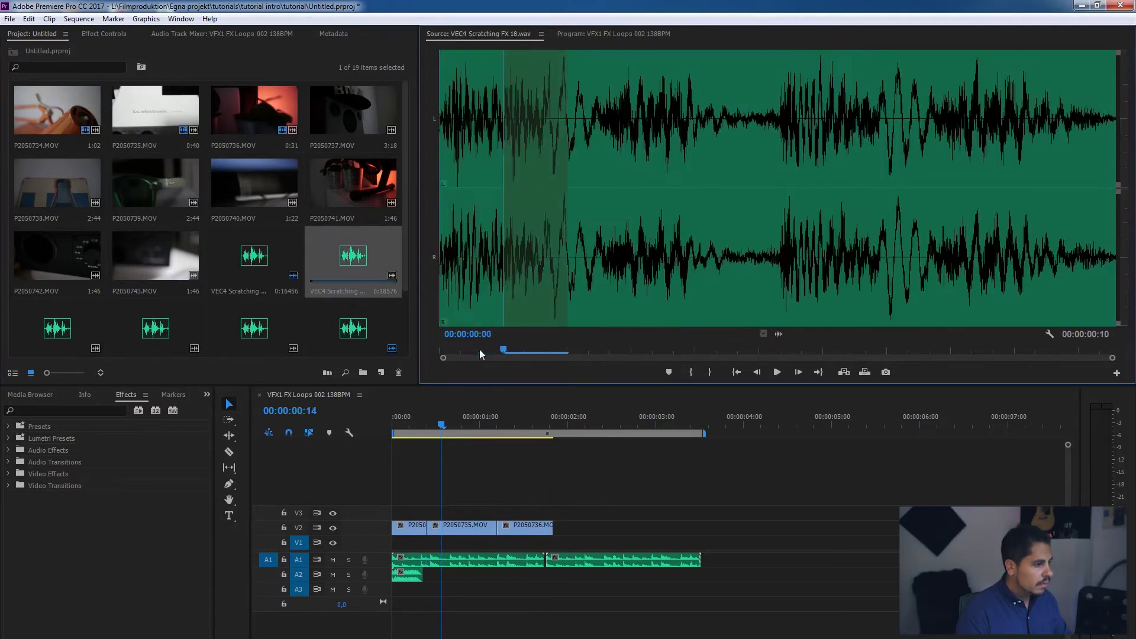
Mark a 7-frame excerpt of VEC4 Scratching FX 18.wav and place it on A2 at the start of the P2050735.MOV clip
mouse_move(479, 349)
mouse_down()
mouse_move(648, 354)
mouse_move(500, 344)
mouse_up()
click(692, 373)
key(space)
click(717, 373)
drag(779, 333, 441, 575)
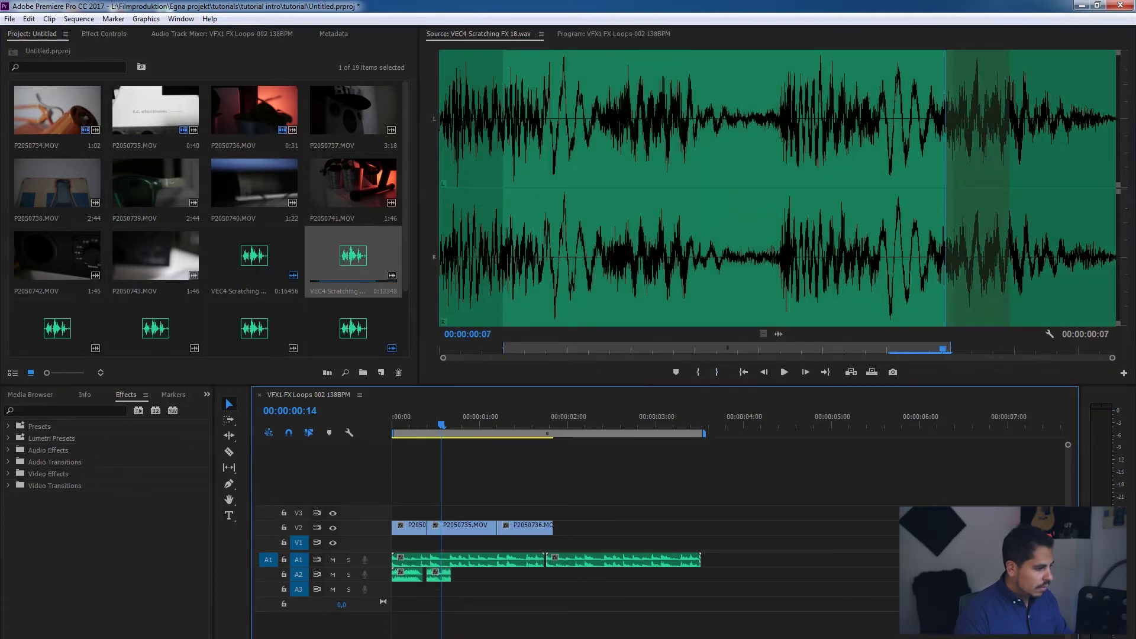
Trim the second scratch clip on A2 to less than half its length and play the sequence from the start
scroll(437, 574, up, 4)
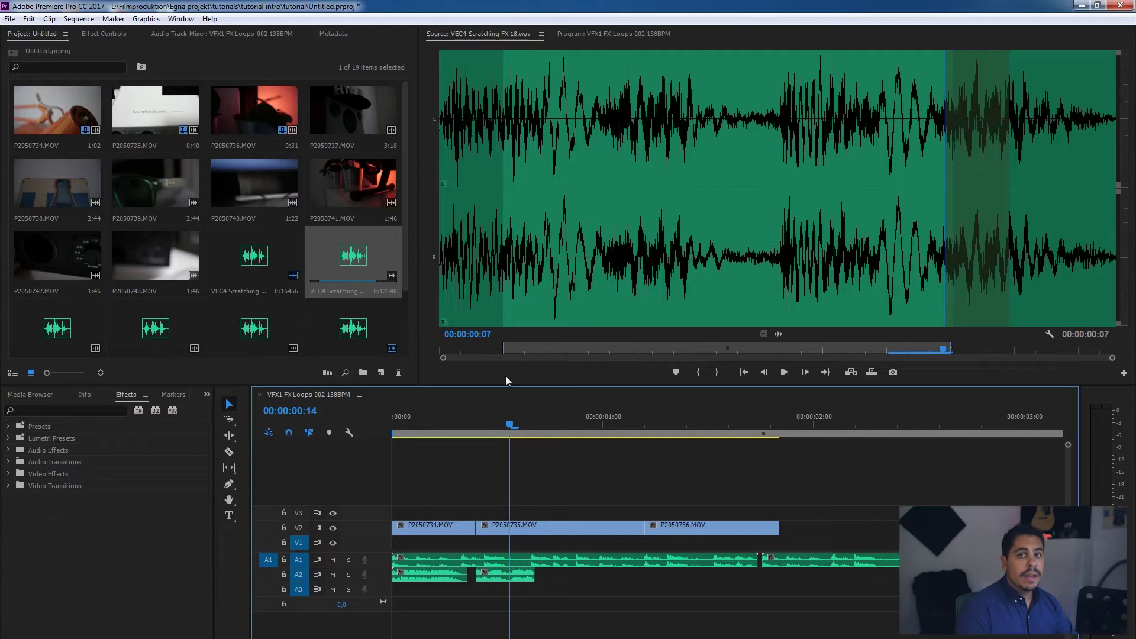
drag(534, 575, 501, 589)
key(Home)
key(space)
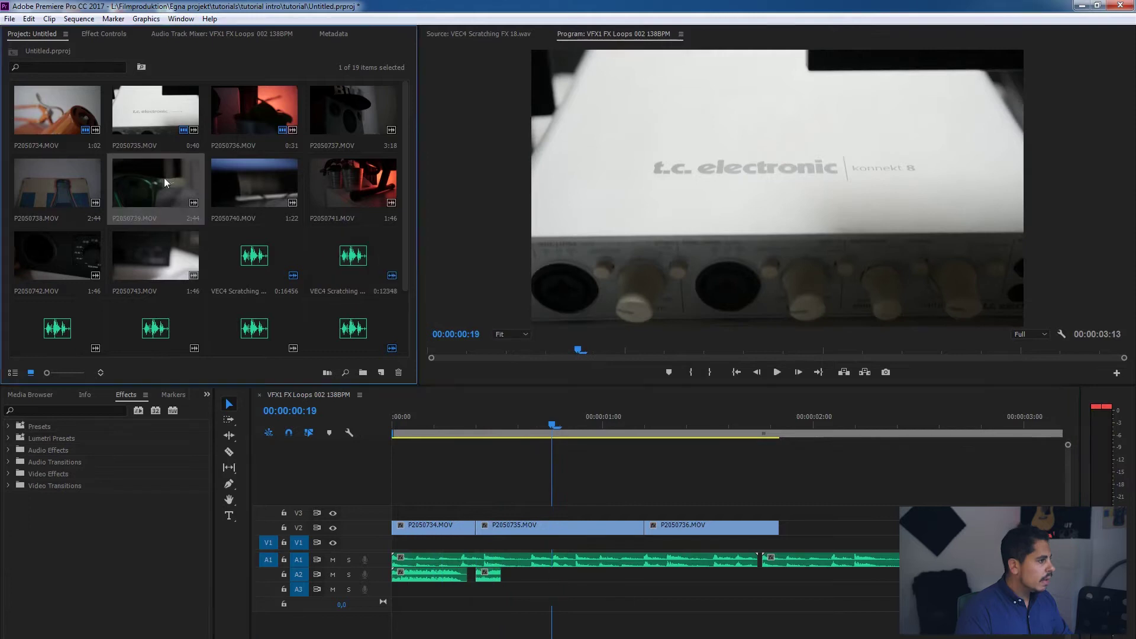
Mark P2050739.MOV from 07:59:36:10 to 07:59:37:03, place it on V2 after the P2050736.MOV clip, and return to the sequence start
double_click(165, 179)
drag(508, 359, 653, 363)
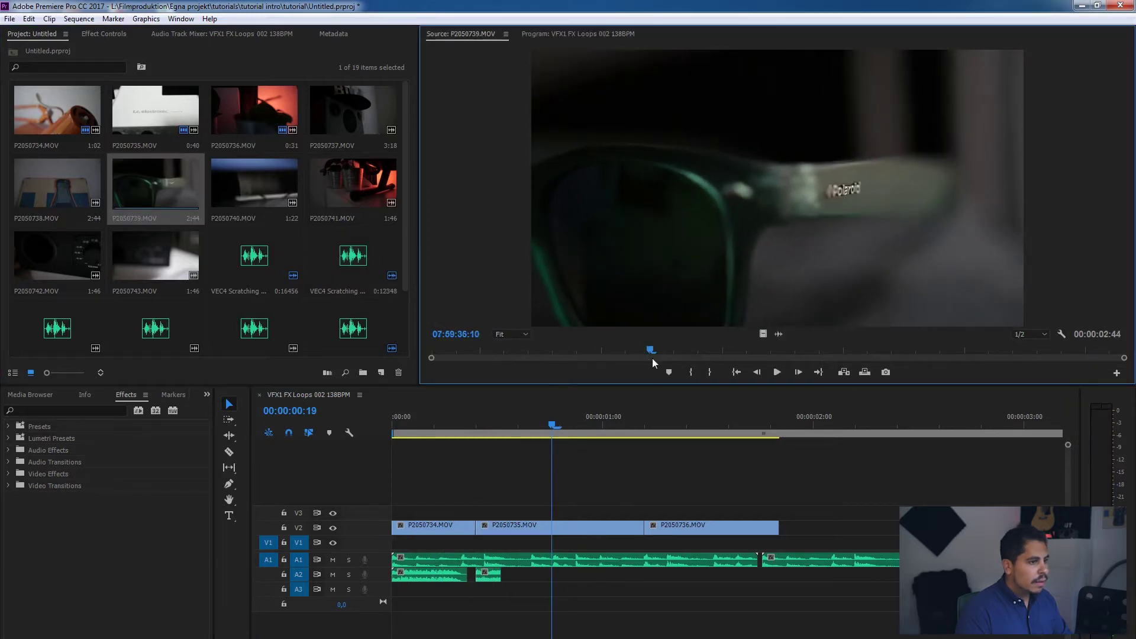
click(689, 376)
key(space)
key(space)
click(712, 378)
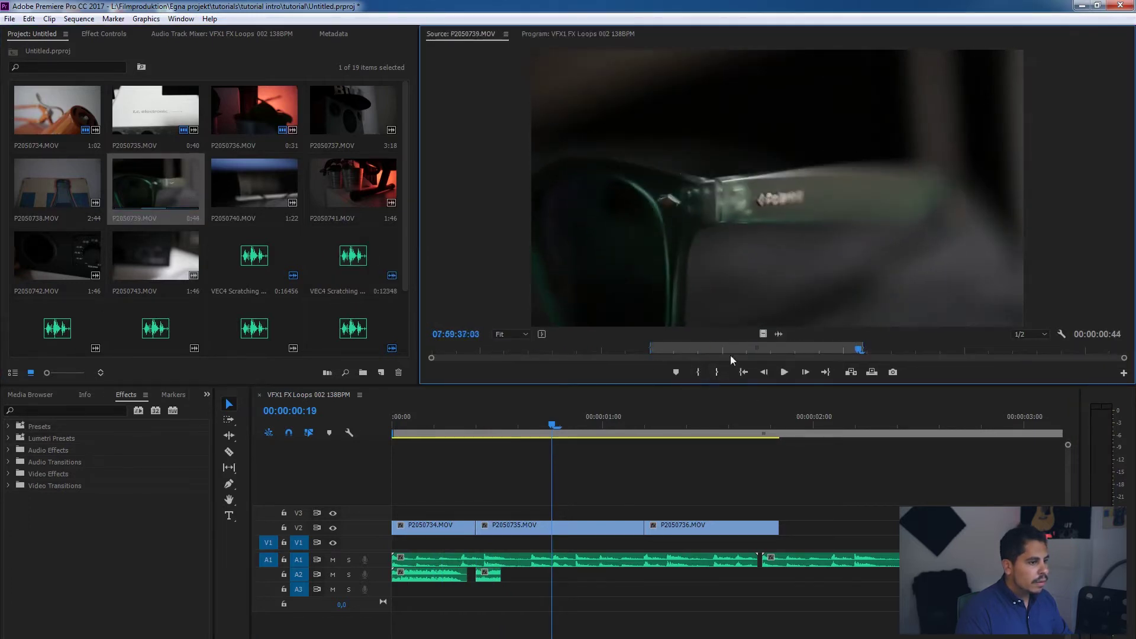
drag(765, 332, 790, 536)
key(Home)
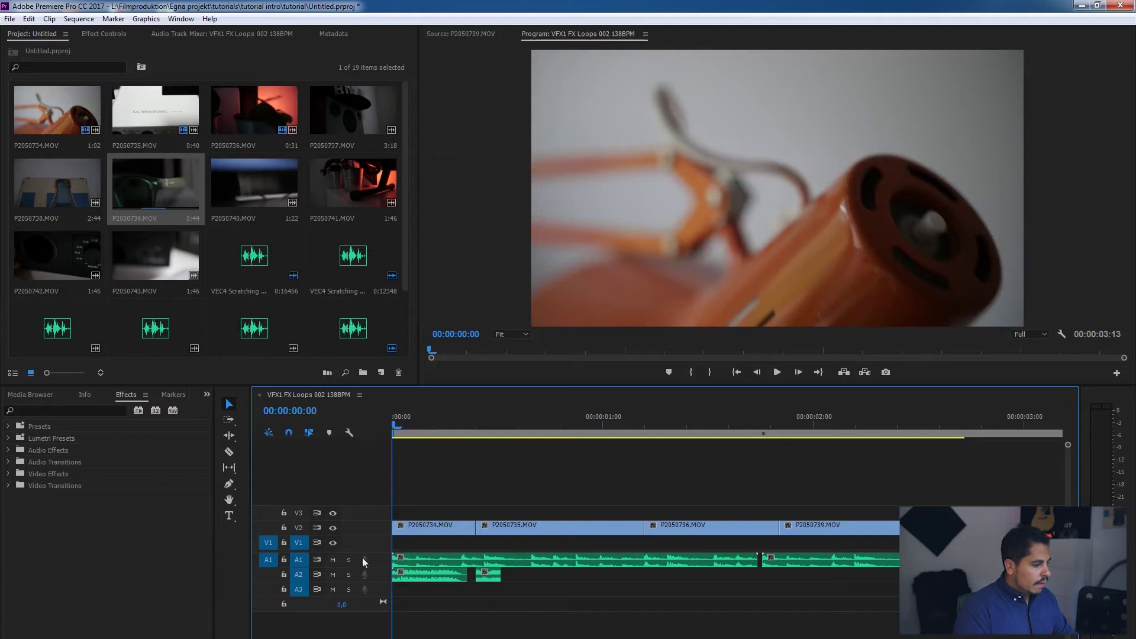
Import five Rampant_4K_Flash transition clips into the project and preview the first one
scroll(402, 306, down, 2)
click(350, 335)
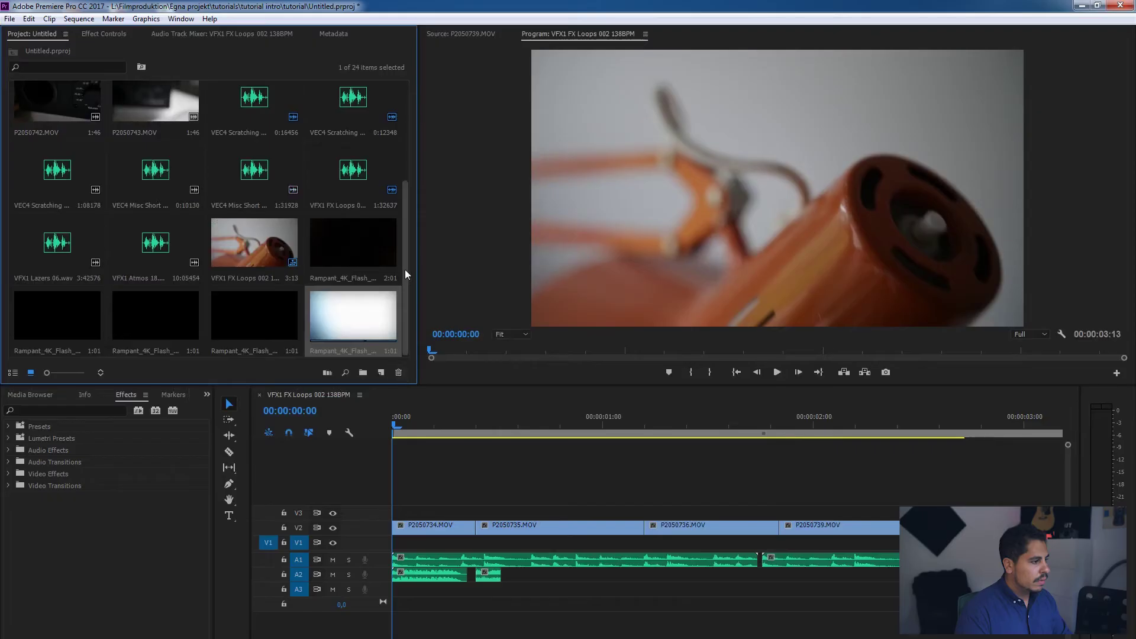
double_click(317, 241)
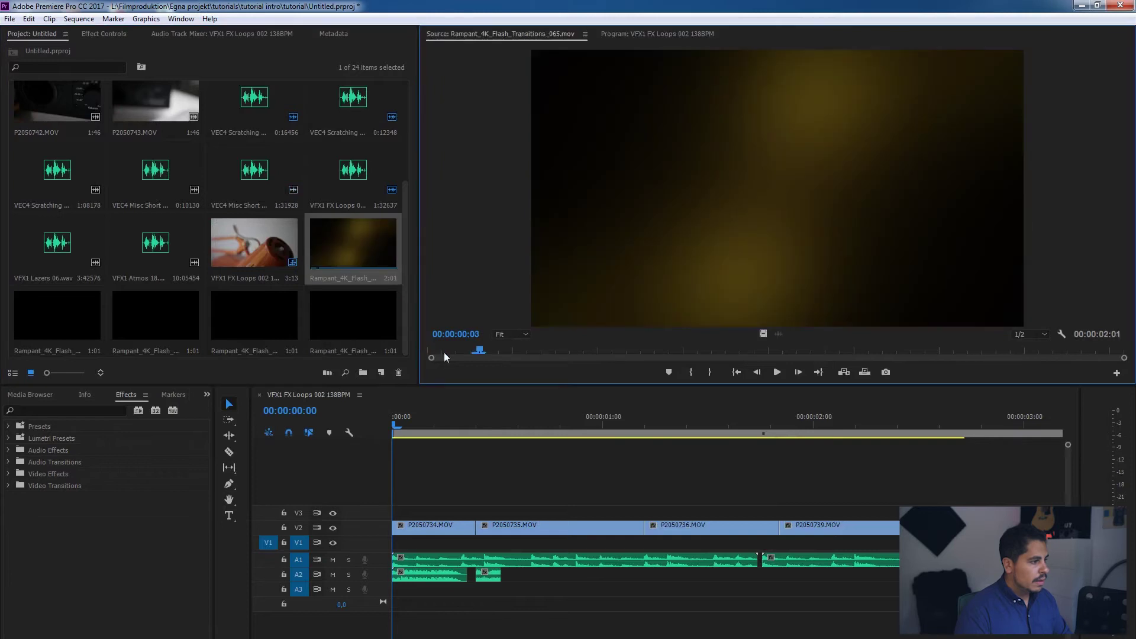
drag(493, 353, 897, 349)
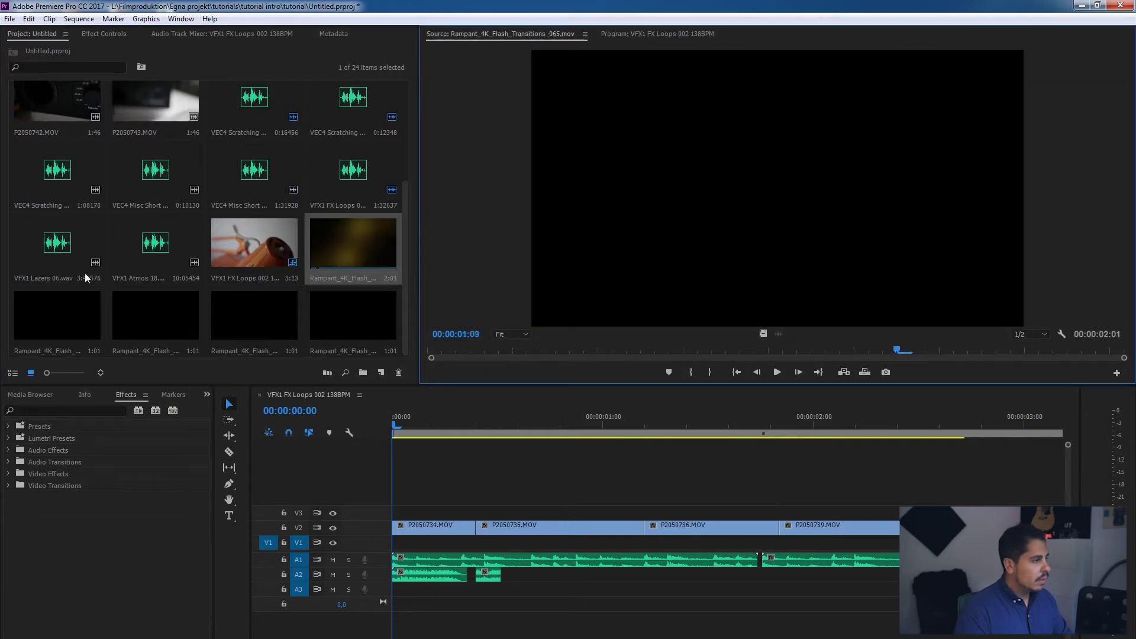
Preview another flash transition and place Rampant_4K_Flash_Transitions_089.mov on V3 at the start of the P2050735.MOV clip
click(76, 321)
double_click(75, 321)
drag(445, 345, 639, 352)
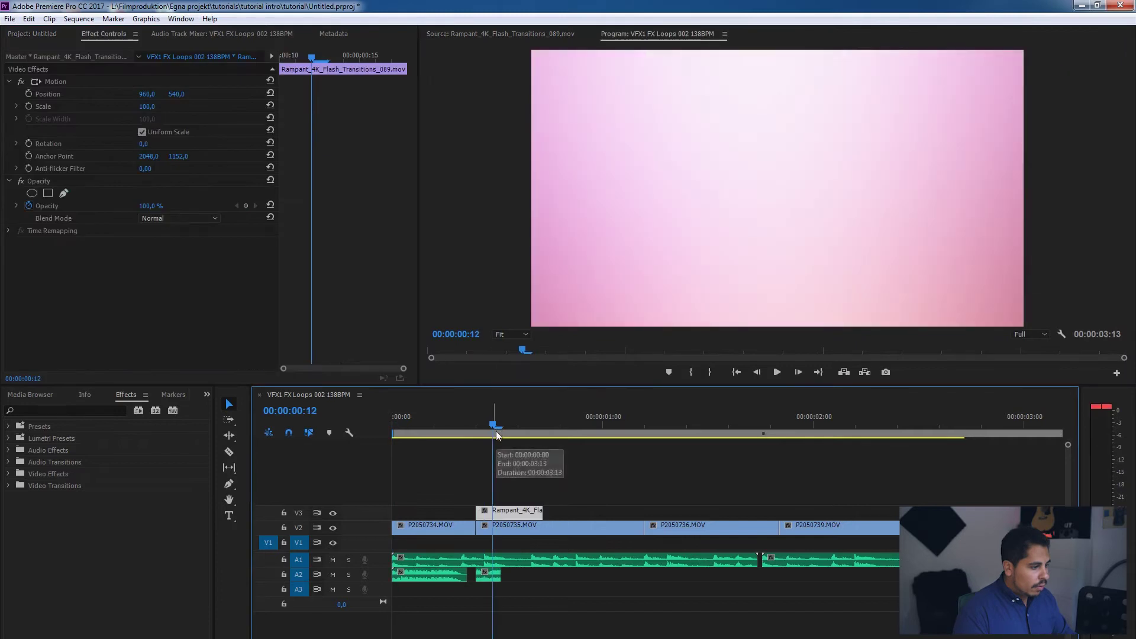
Set the blend mode of the flash transition clip on V3 to Screen
click(178, 221)
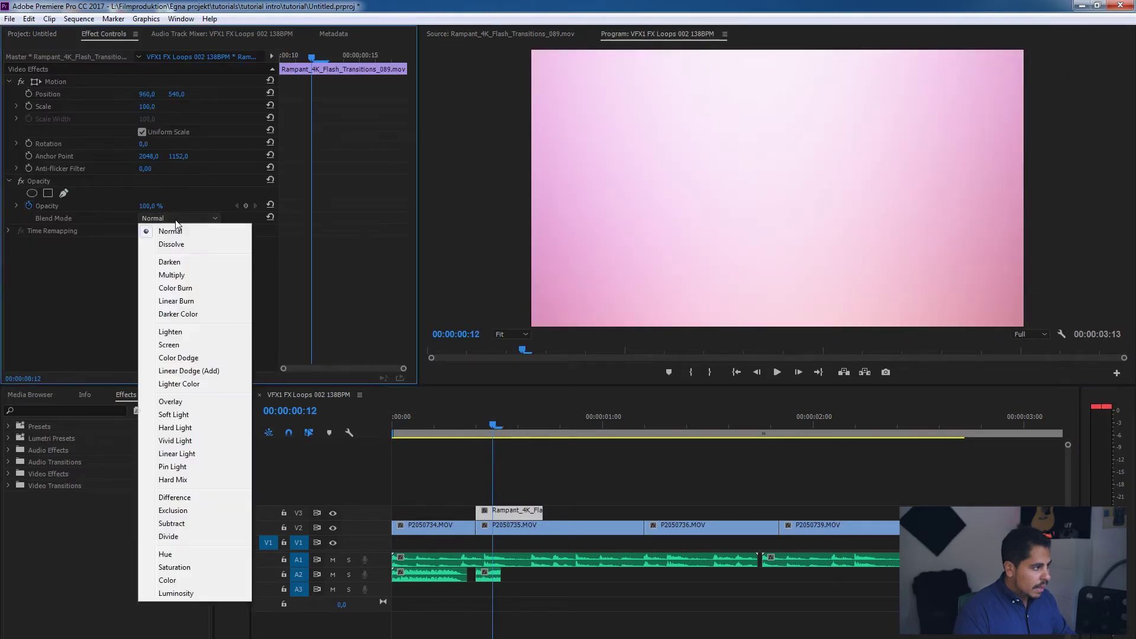
click(189, 345)
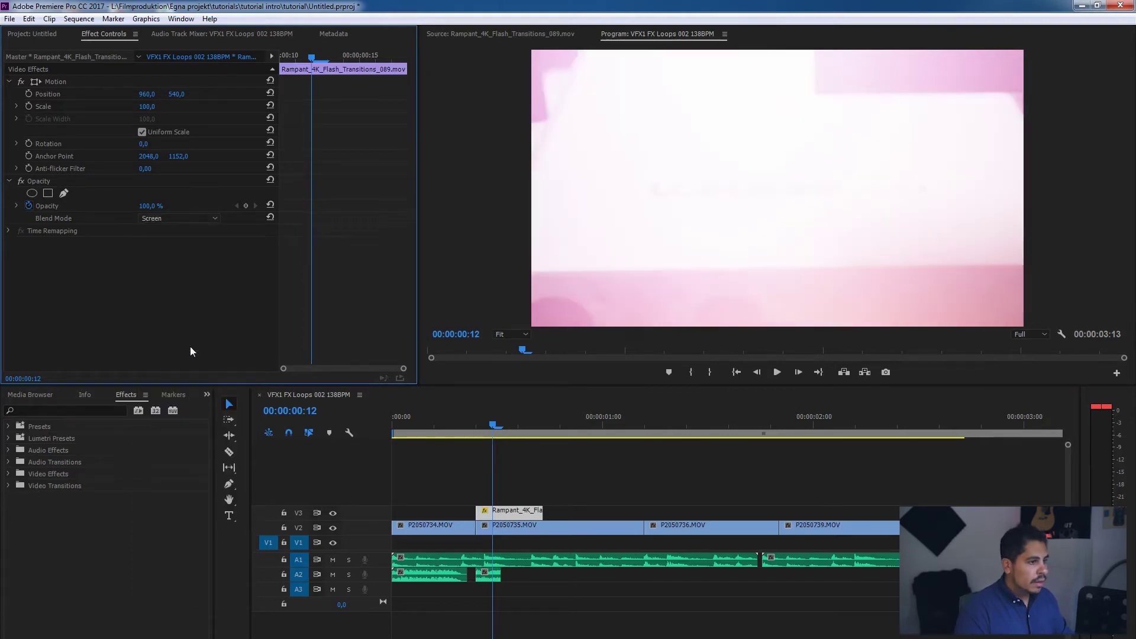
click(172, 221)
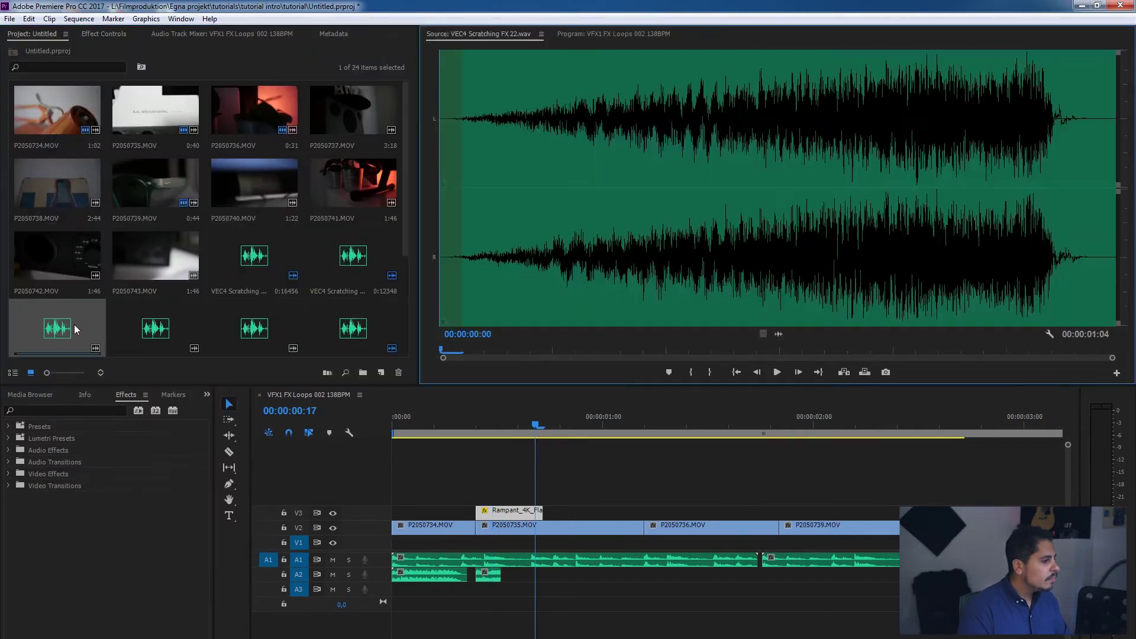
Mark a 1:02 excerpt of VEC4 Scratching FX 22.wav, fit it on A3 from the sequence start to just past the first cut, and play the result
key(space)
key(space)
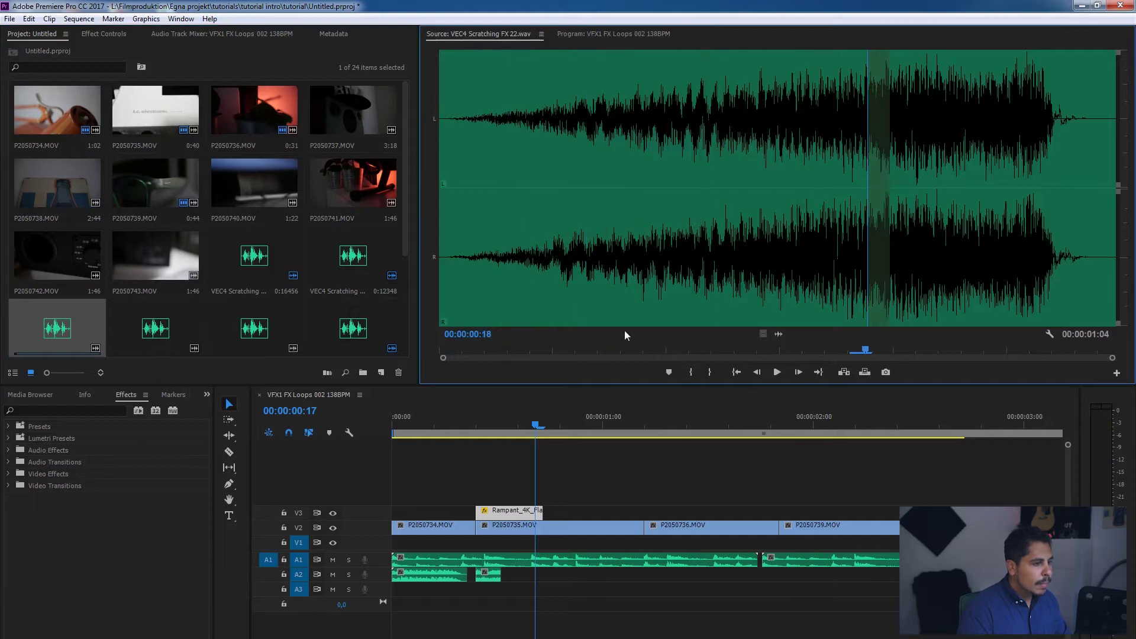
click(711, 372)
drag(585, 549, 536, 595)
drag(592, 594, 453, 590)
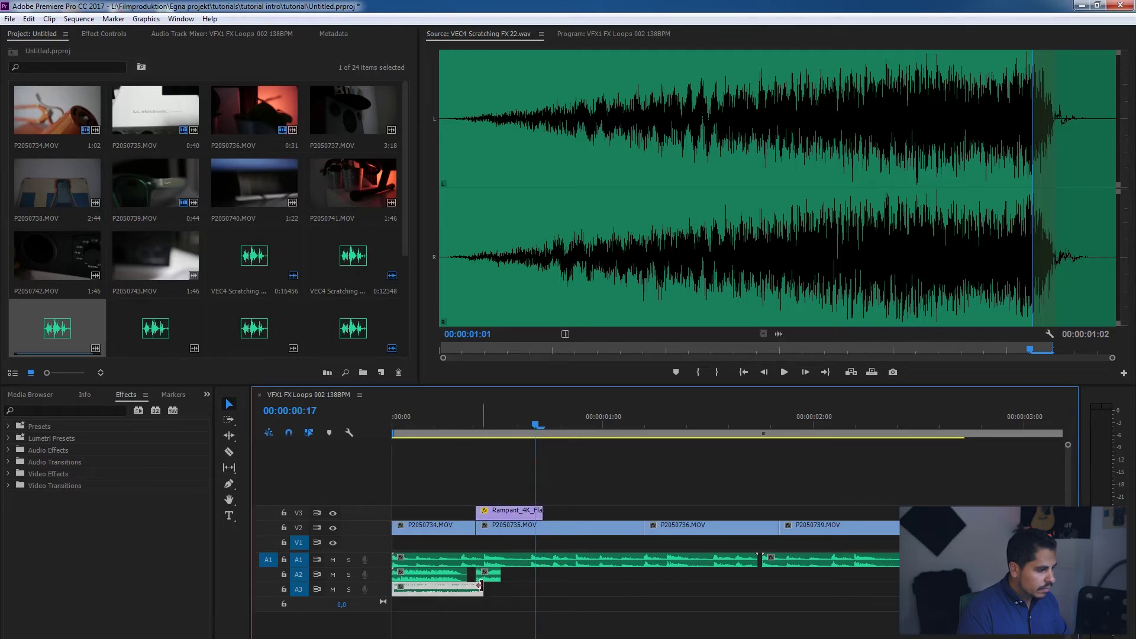
key(Home)
key(space)
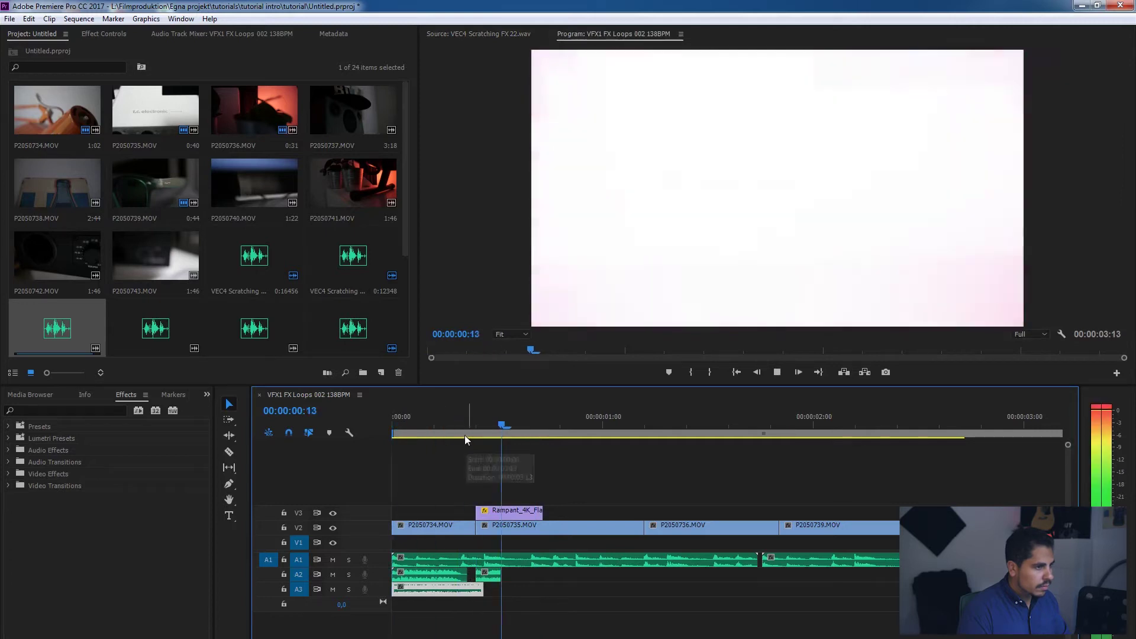
Copy the P2050736.MOV clip onto V3 over the end of P2050735.MOV and cut the copy into short slices up to the next V2 cut
key(space)
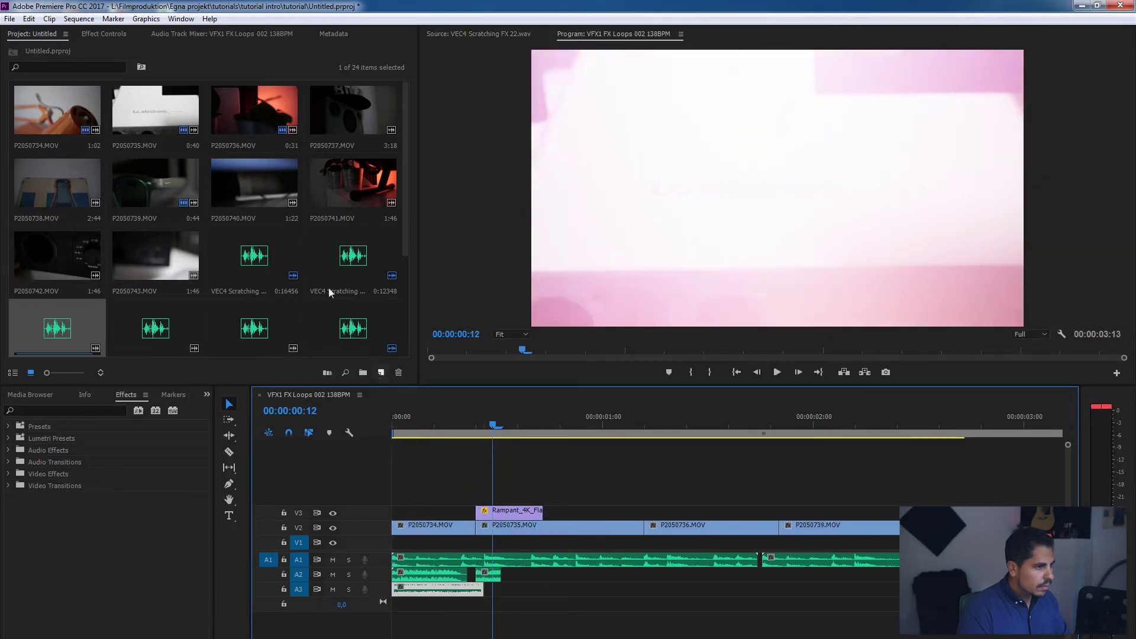
drag(689, 528, 599, 521)
key(c)
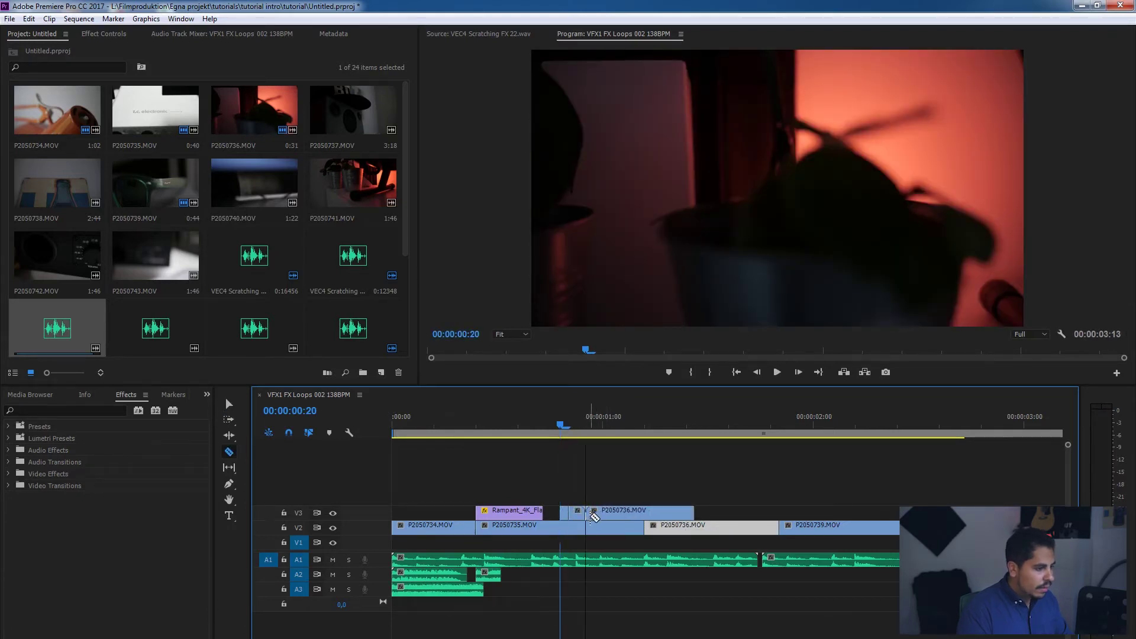
click(597, 514)
click(603, 513)
click(611, 513)
click(619, 513)
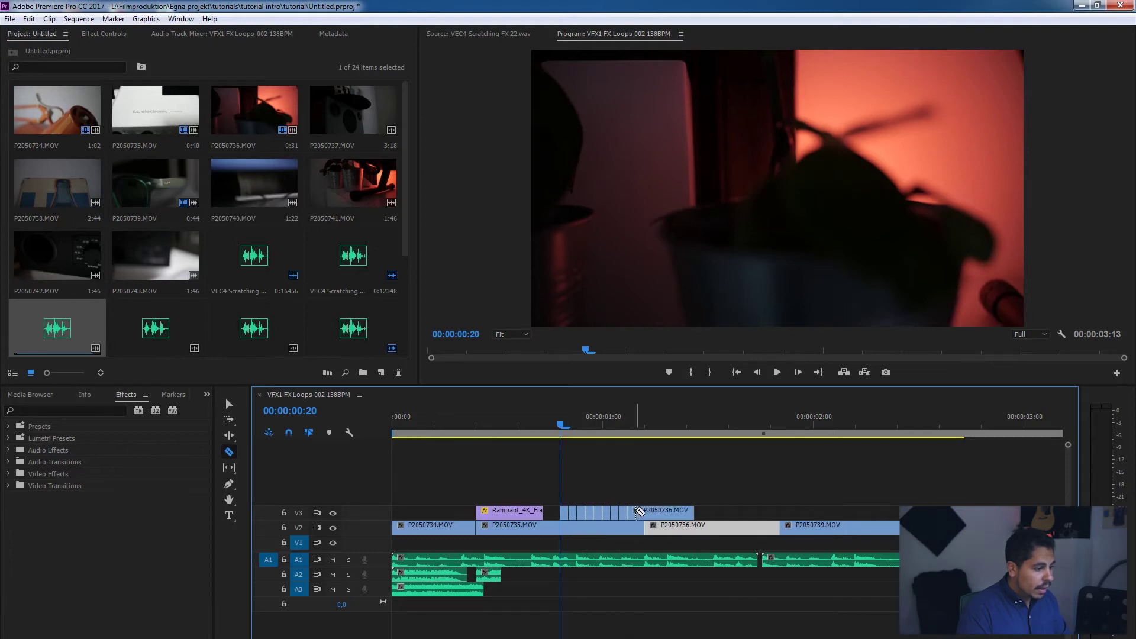
click(644, 510)
Delete every second P2050736.MOV slice on V3 to leave a flicker pattern over P2050735.MOV
key(v)
click(573, 517)
key(Delete)
click(591, 518)
key(Delete)
click(607, 517)
key(Delete)
click(625, 518)
key(Delete)
Add the VFX1 Atmos 18 sound on a new A4 audio track at the start of the sequence
scroll(95, 238, down, 3)
drag(135, 243, 402, 616)
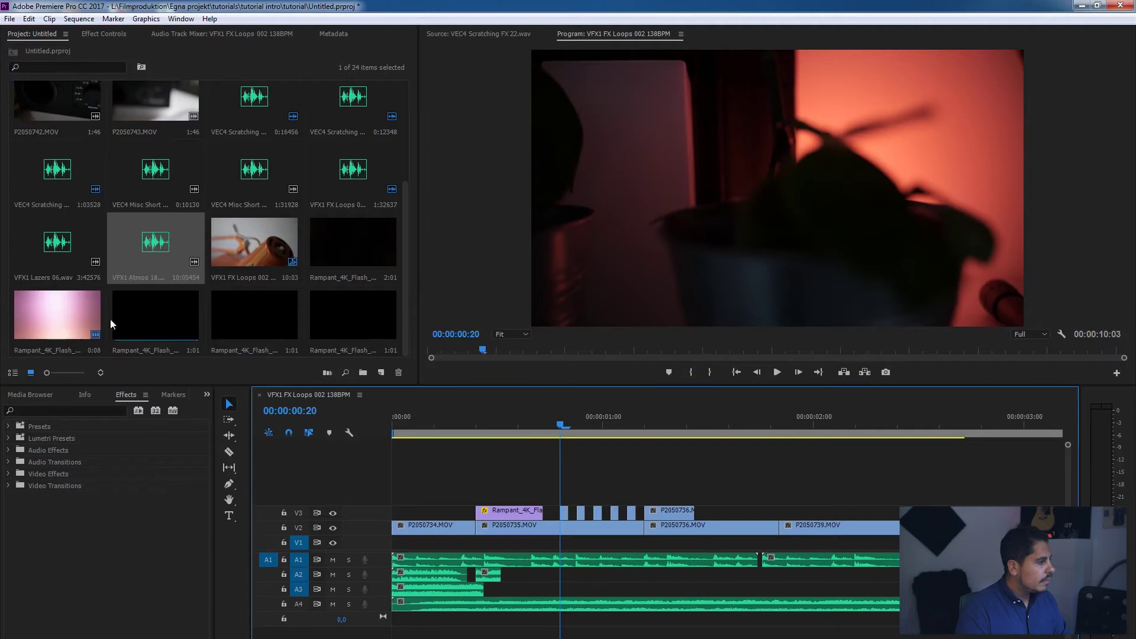
Mark a 12-frame excerpt of VFX1 Lazers 06.wav and place it on A2 under the V3 flicker slices, cut into matching short pieces
double_click(73, 252)
drag(636, 353, 732, 358)
key(space)
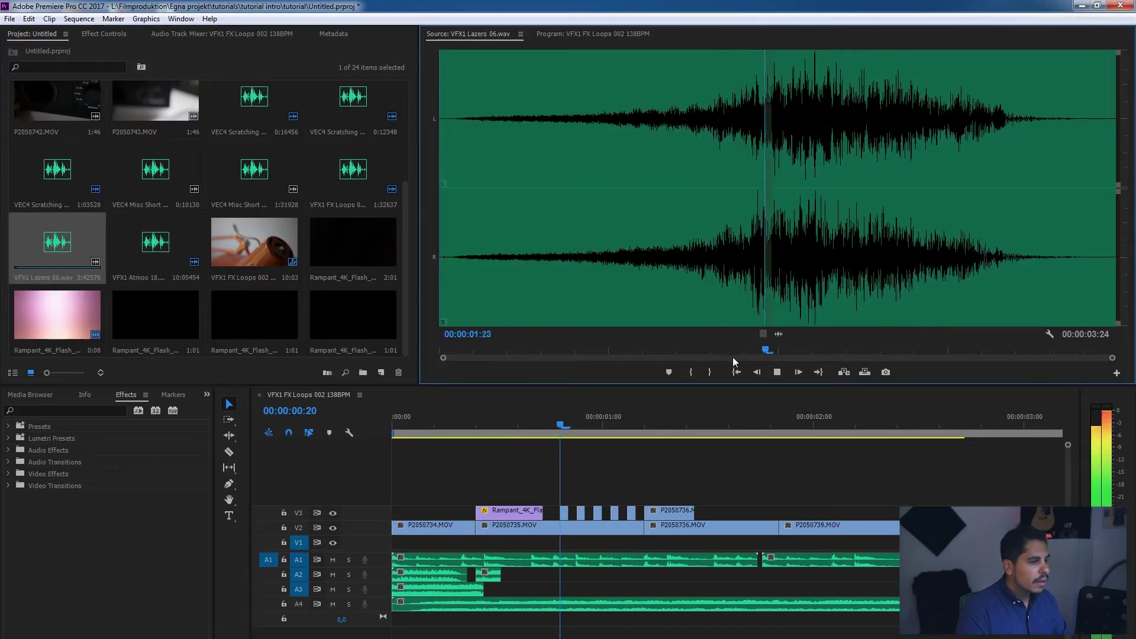
click(701, 373)
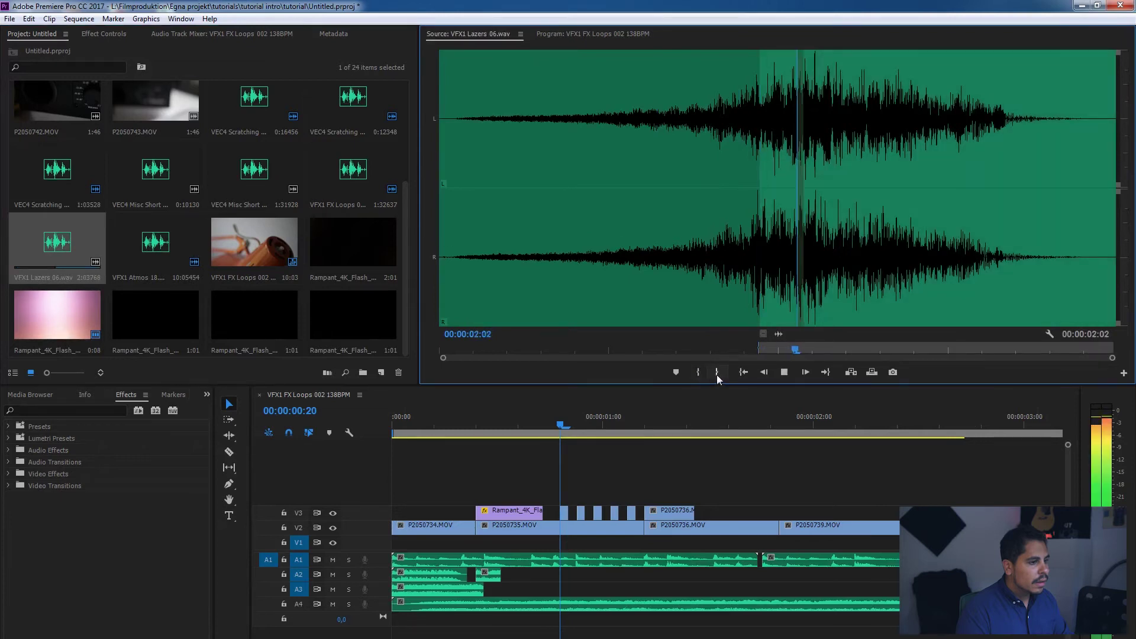
click(717, 373)
drag(778, 334, 573, 580)
key(c)
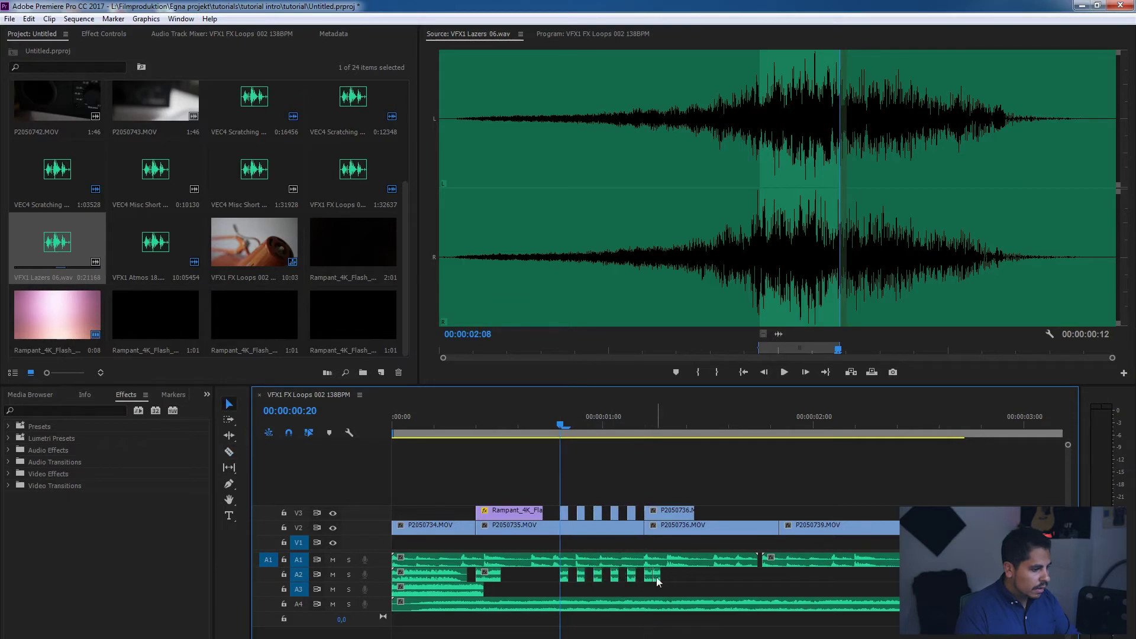
Delete the leftover P2050736.MOV piece on V3 above the V2 clip and play the flicker section
click(664, 517)
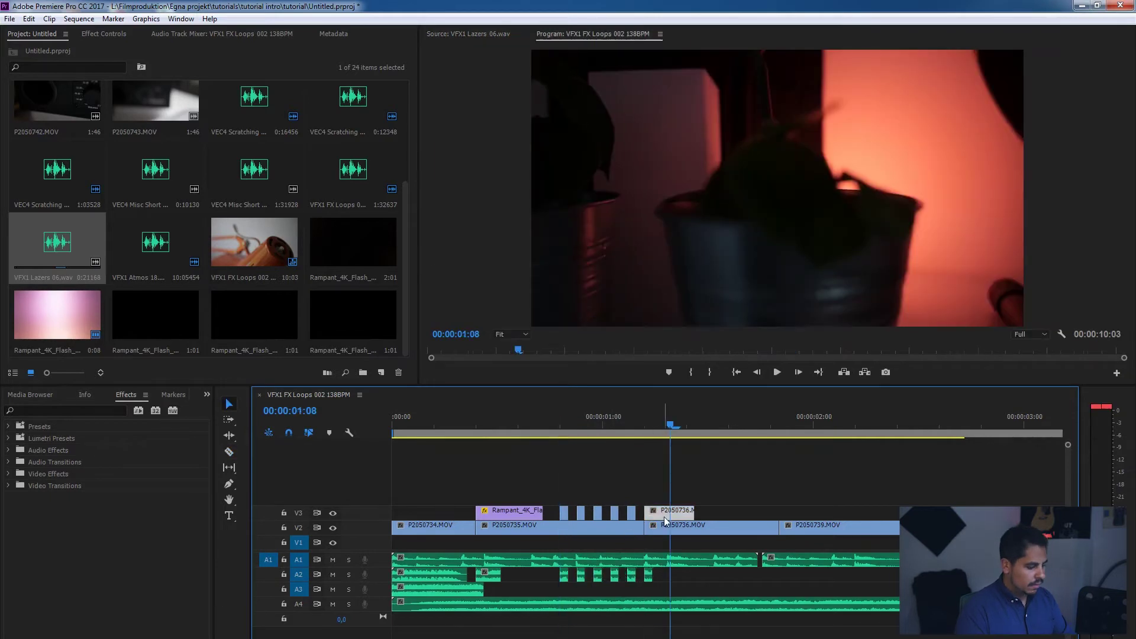
key(Delete)
click(571, 421)
key(space)
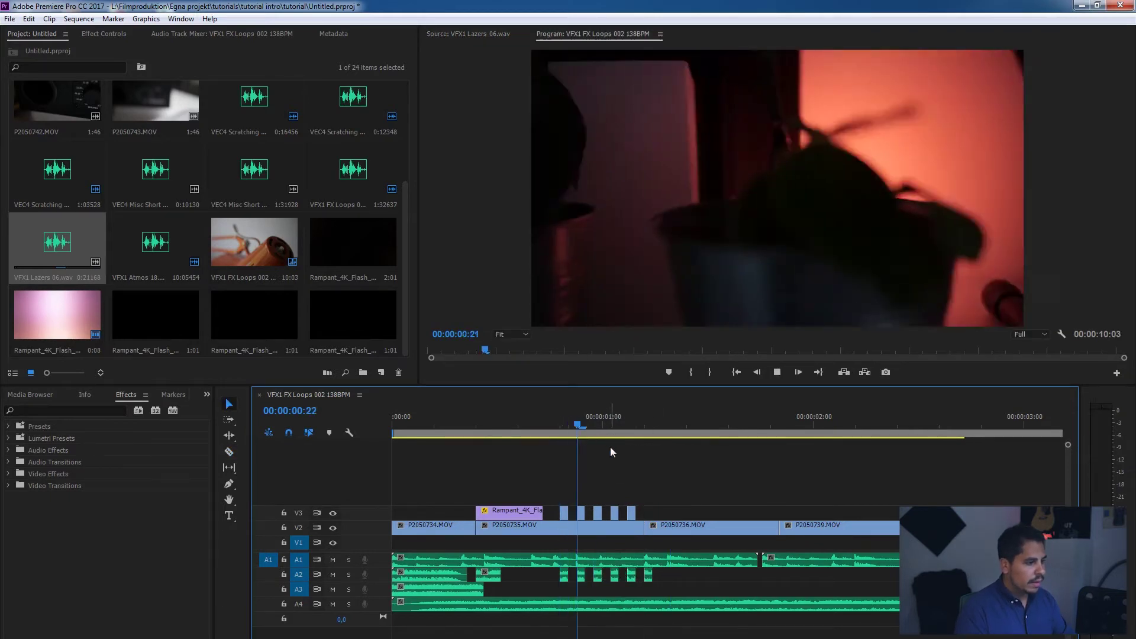
key(space)
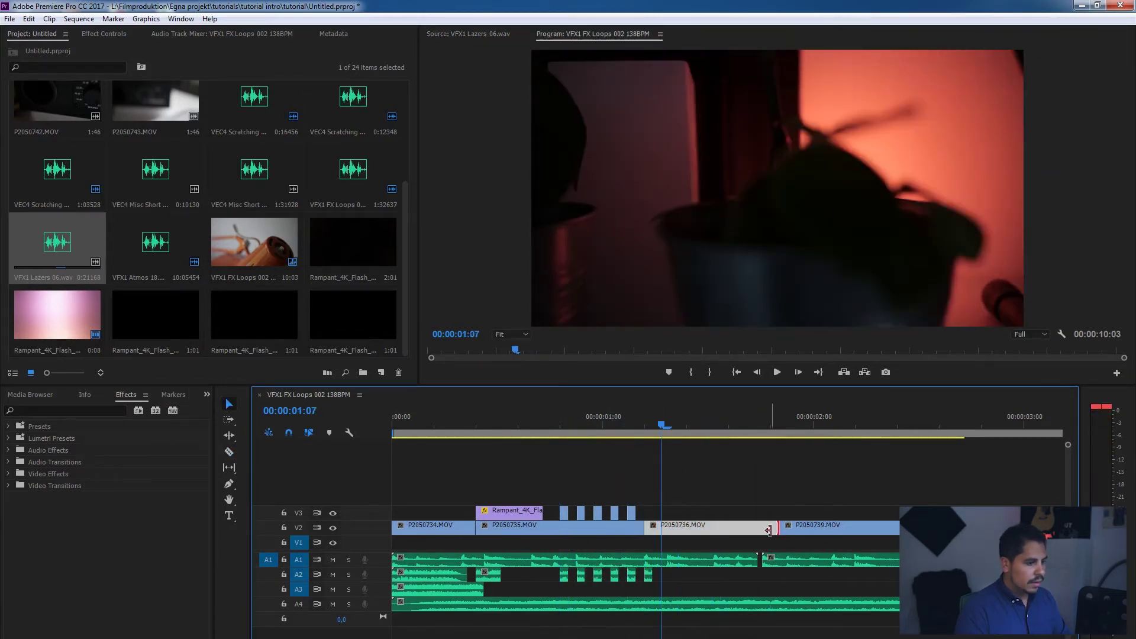
Shorten the end of P2050736.MOV on V2 to about 00:00:01:12 and move P2050739.MOV up against it
drag(770, 531, 694, 537)
click(577, 425)
key(space)
key(space)
drag(815, 526, 746, 526)
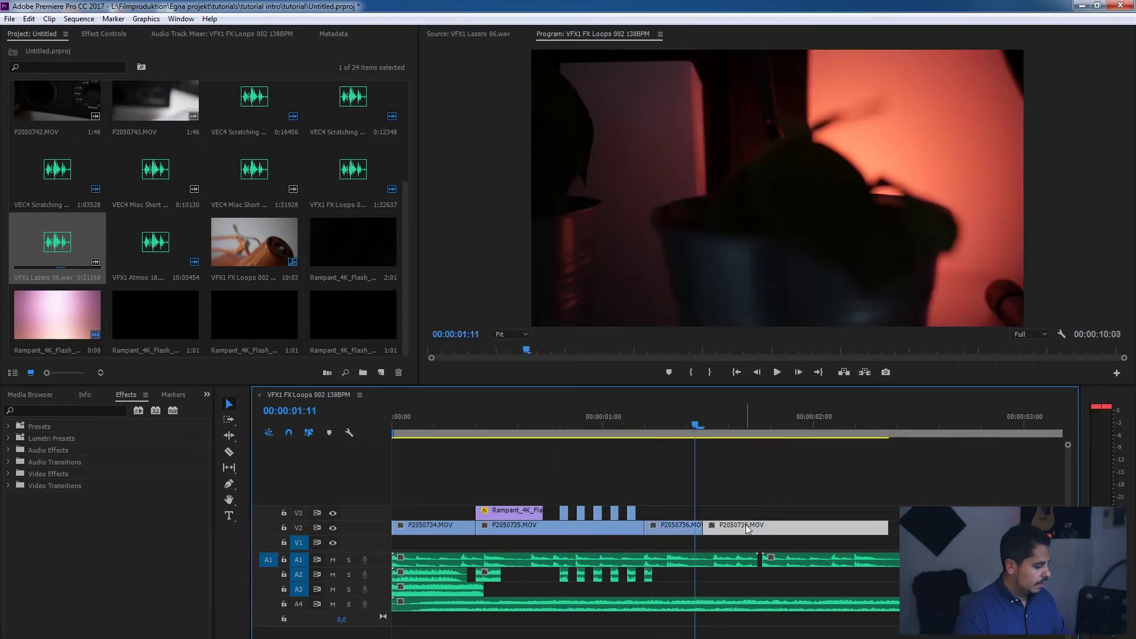
Play the sequence from its start and from just before the flicker slices to check the timing of cuts and sounds
click(459, 424)
key(space)
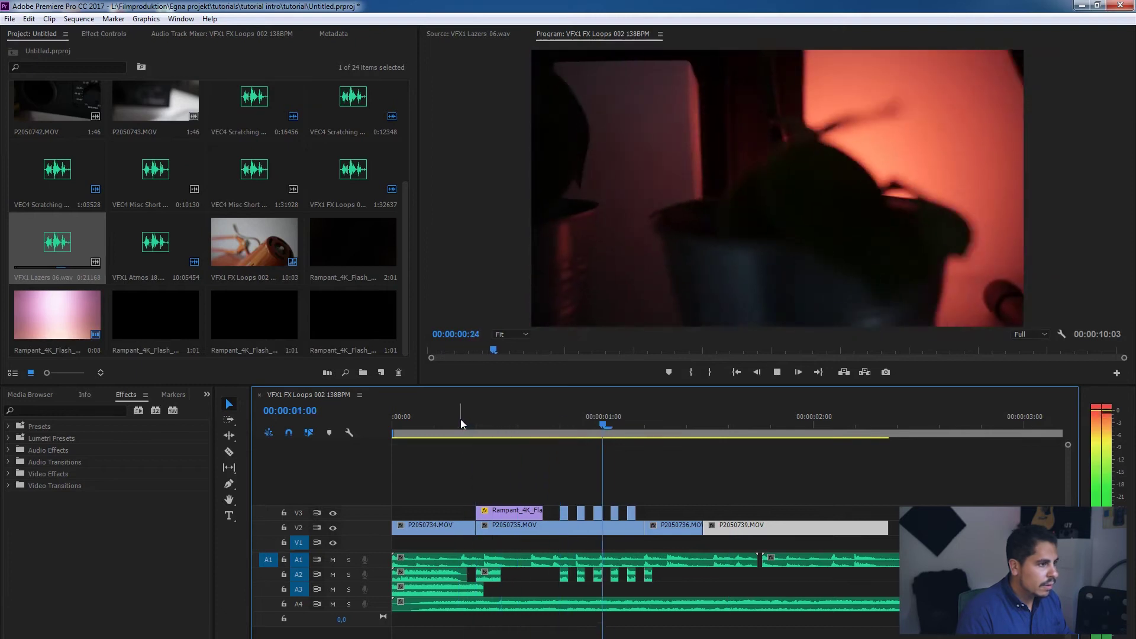
click(566, 407)
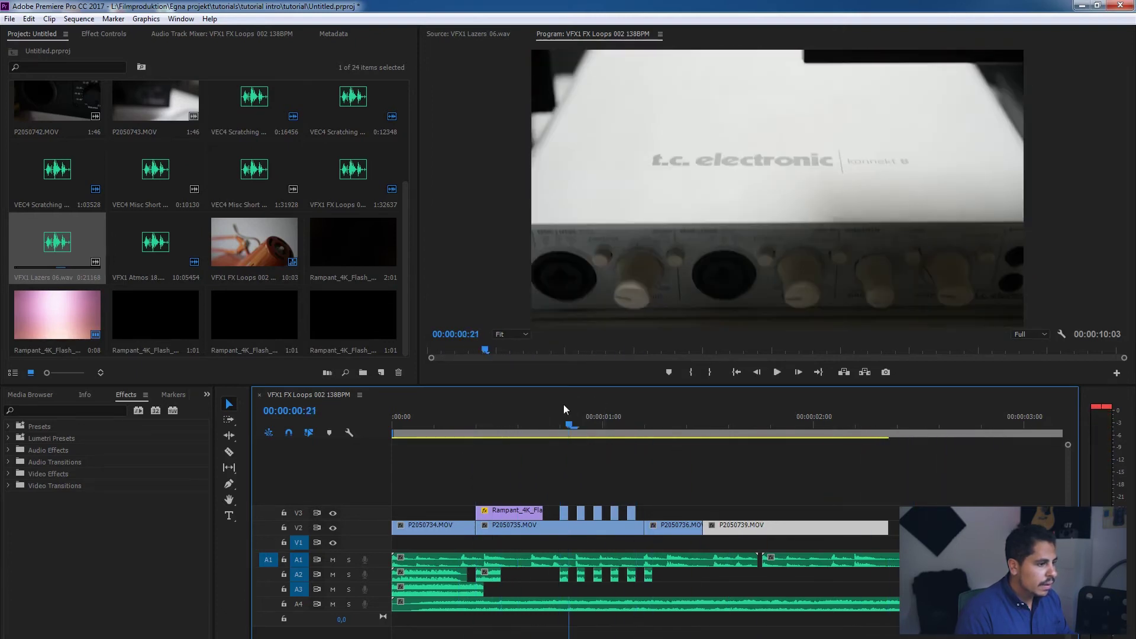
key(space)
key(space)
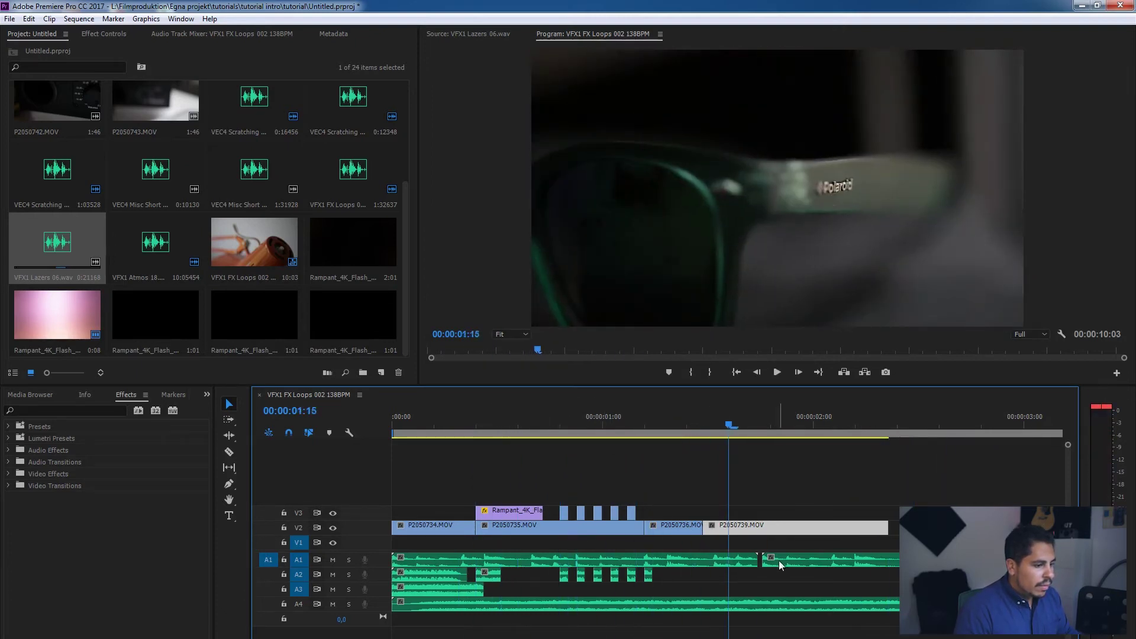
drag(521, 416, 390, 418)
key(space)
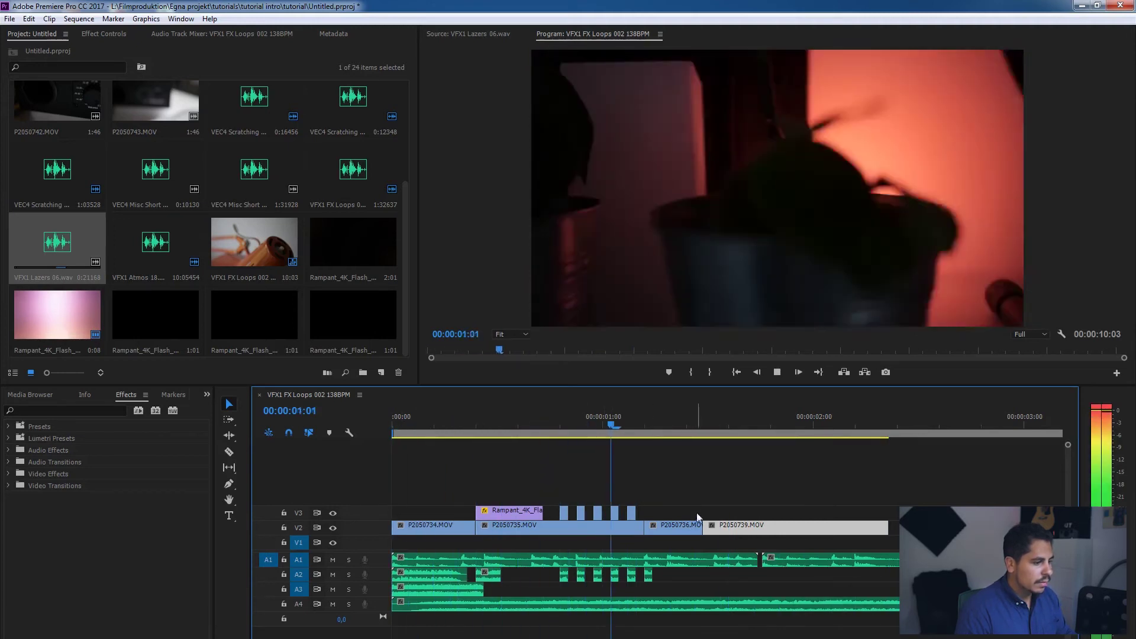
click(550, 421)
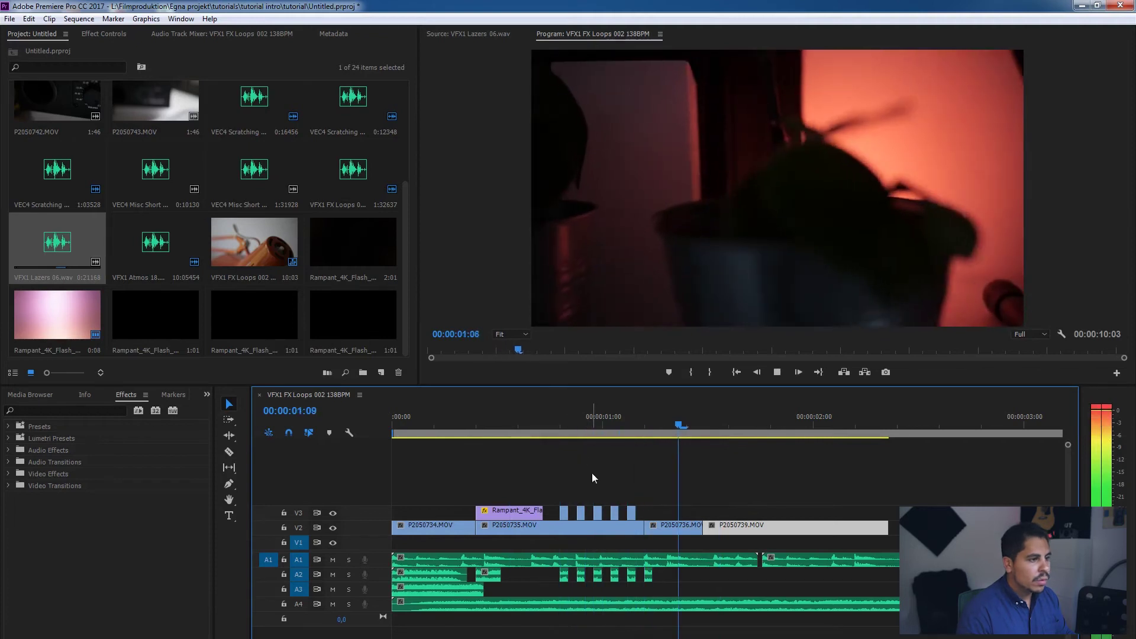
key(space)
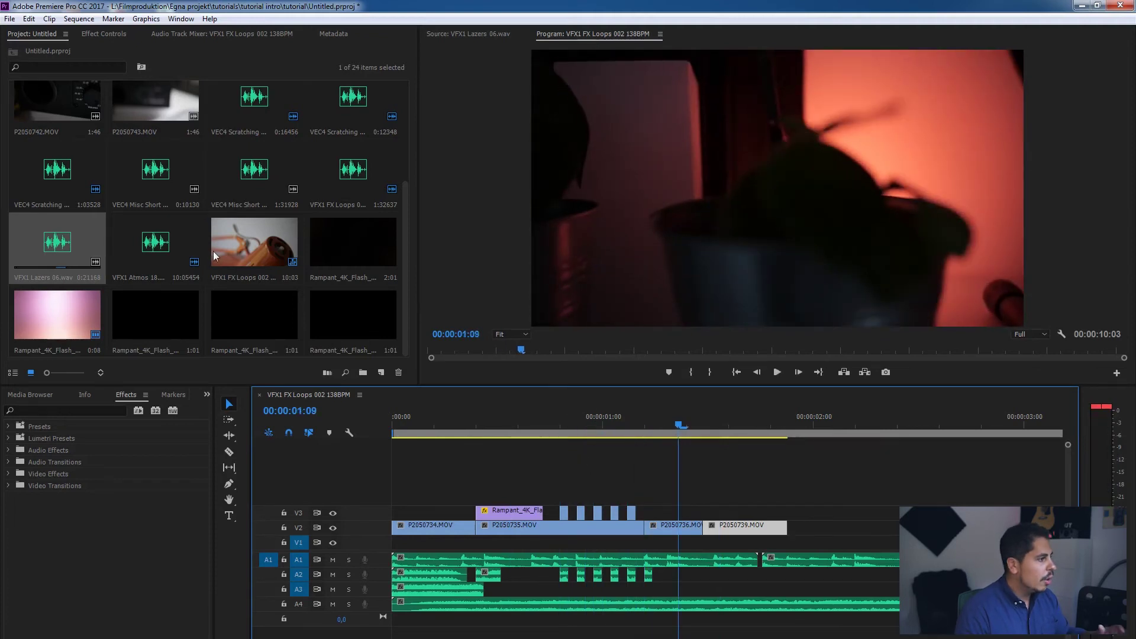
Audition VEC4 Misc Short FX 02.wav, mark its first 15 frames and place the excerpt on A3 beneath P2050736.MOV
double_click(264, 189)
drag(461, 345, 272, 327)
key(space)
click(445, 345)
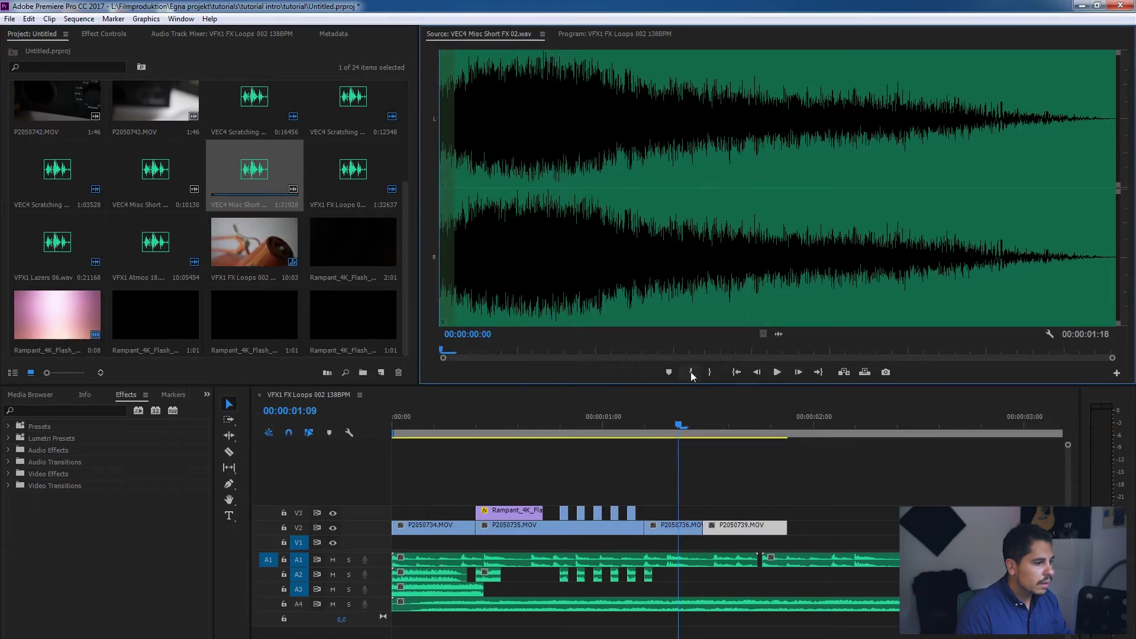
key(space)
key(space)
click(709, 371)
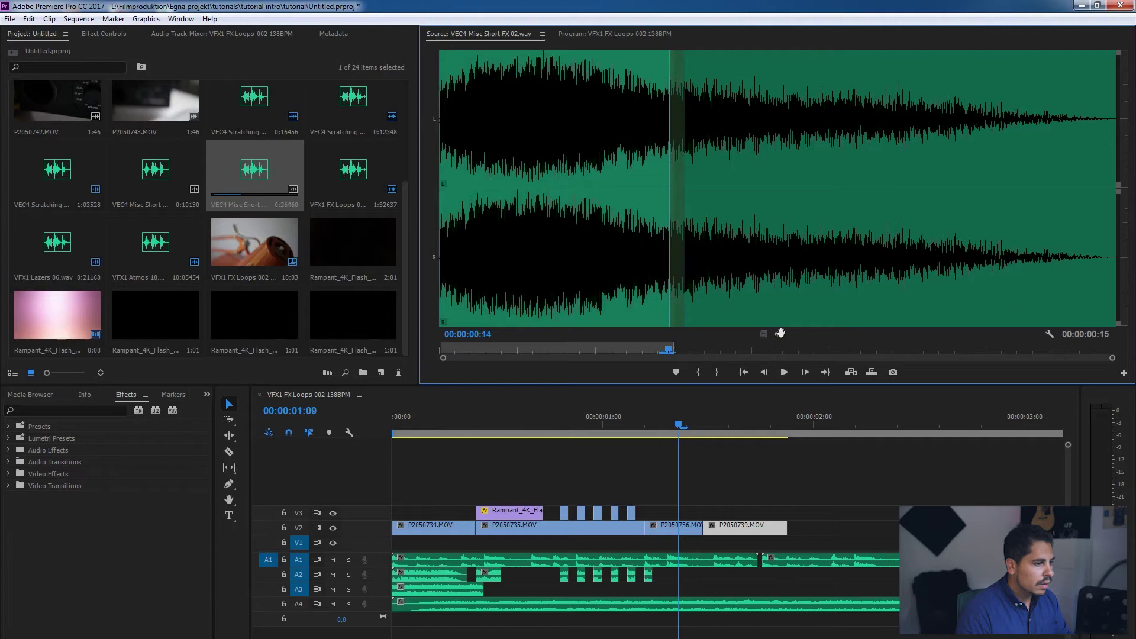
drag(781, 333, 651, 589)
Reverse the speed of the VEC4 Misc Short FX 02.wav excerpt on A3 and move it slightly earlier
key(ctrl+r)
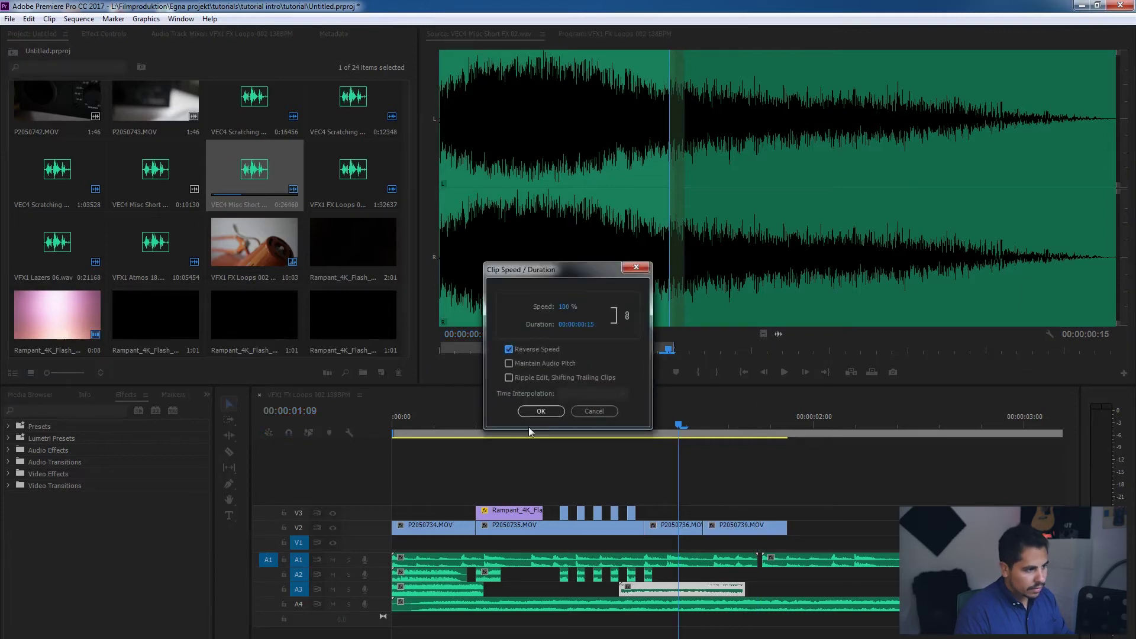
click(554, 410)
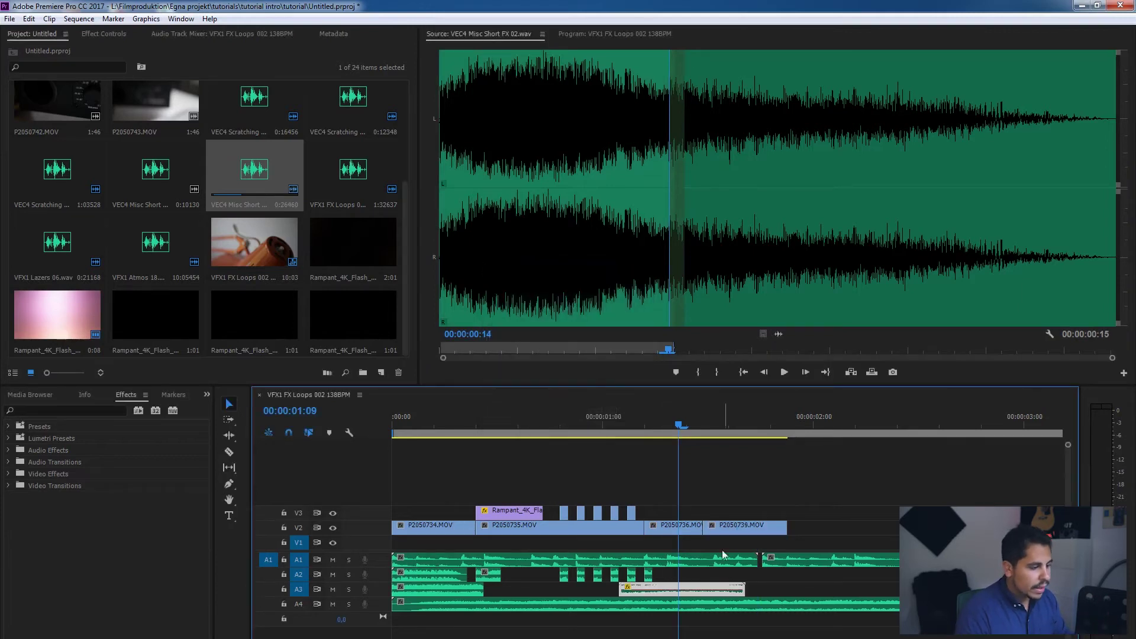
drag(727, 589, 687, 610)
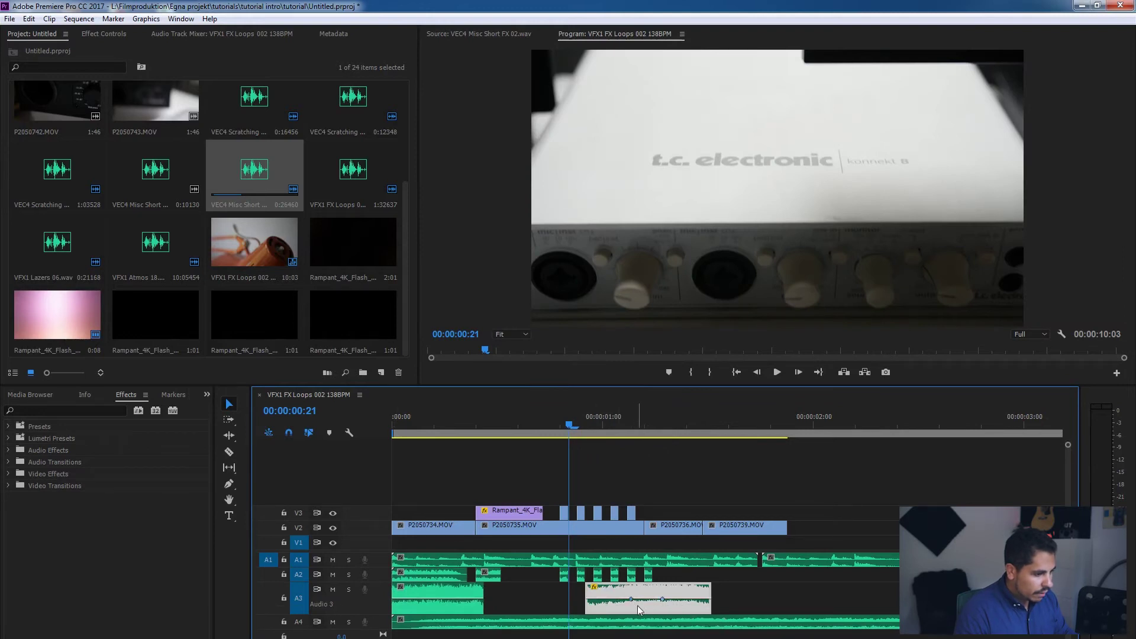
Lower the first volume keyframe near the start of the reversed A3 sound to make it fade in, and play the result
drag(632, 600, 586, 611)
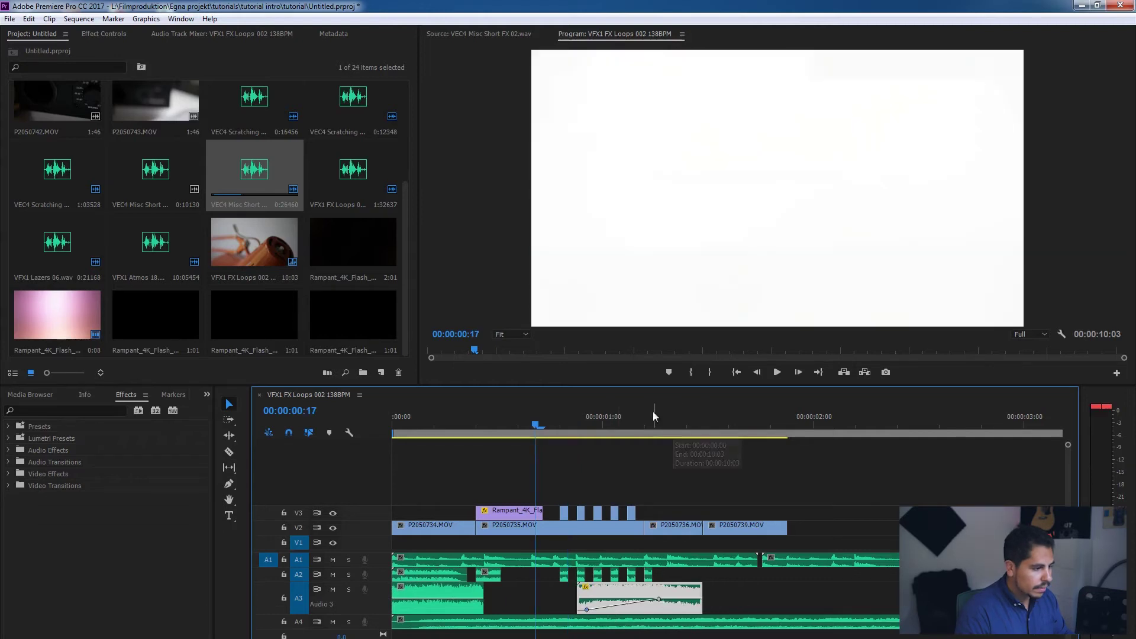
key(space)
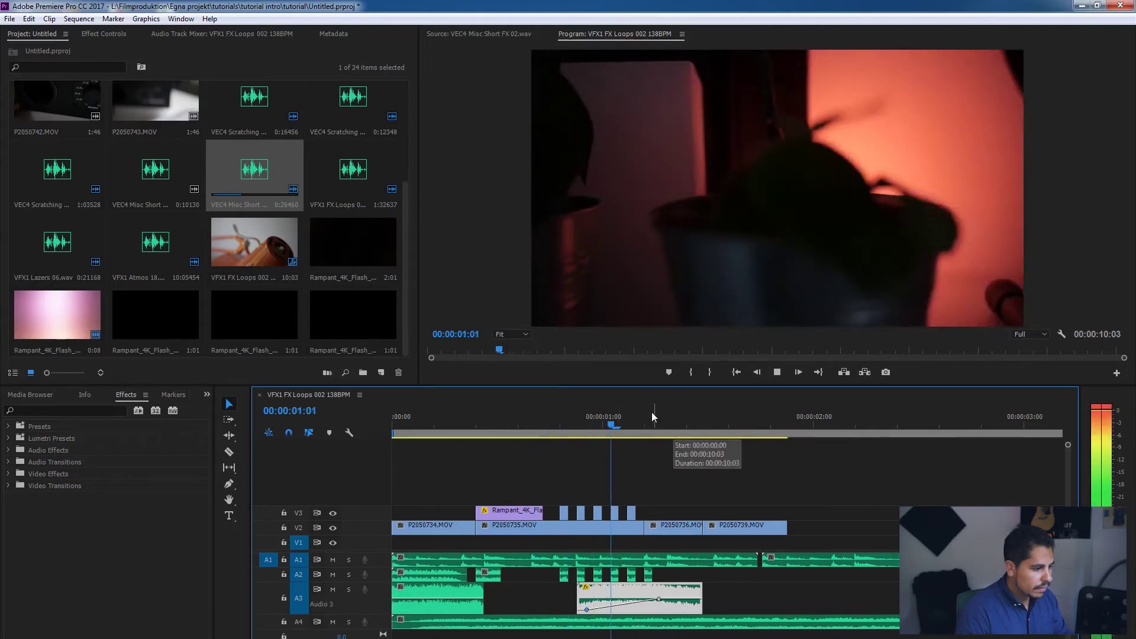
click(586, 419)
key(space)
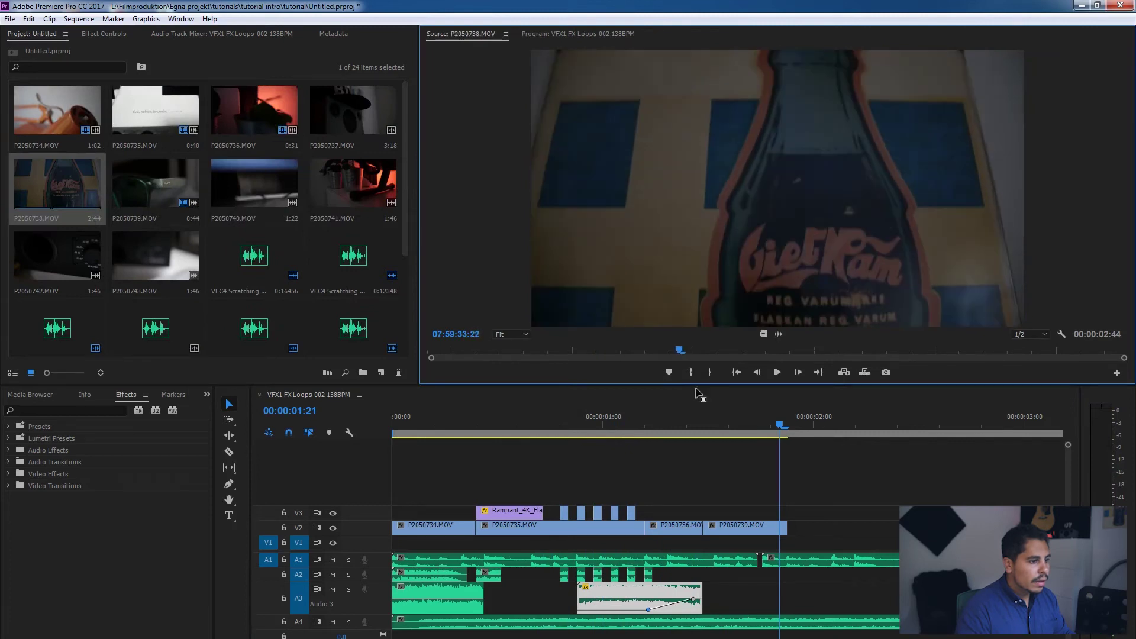
Mark a 28-frame excerpt of P2050738.MOV, place it on V3 over the end of P2050739.MOV and cut its beginning into short slices
click(717, 371)
drag(763, 334, 774, 517)
key(c)
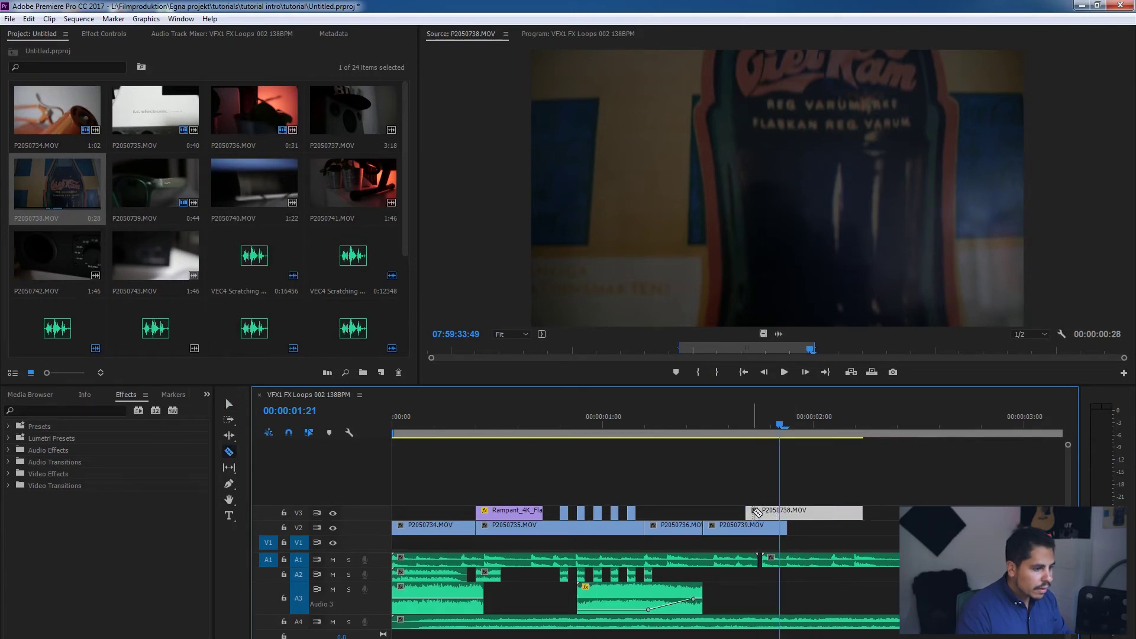
click(755, 513)
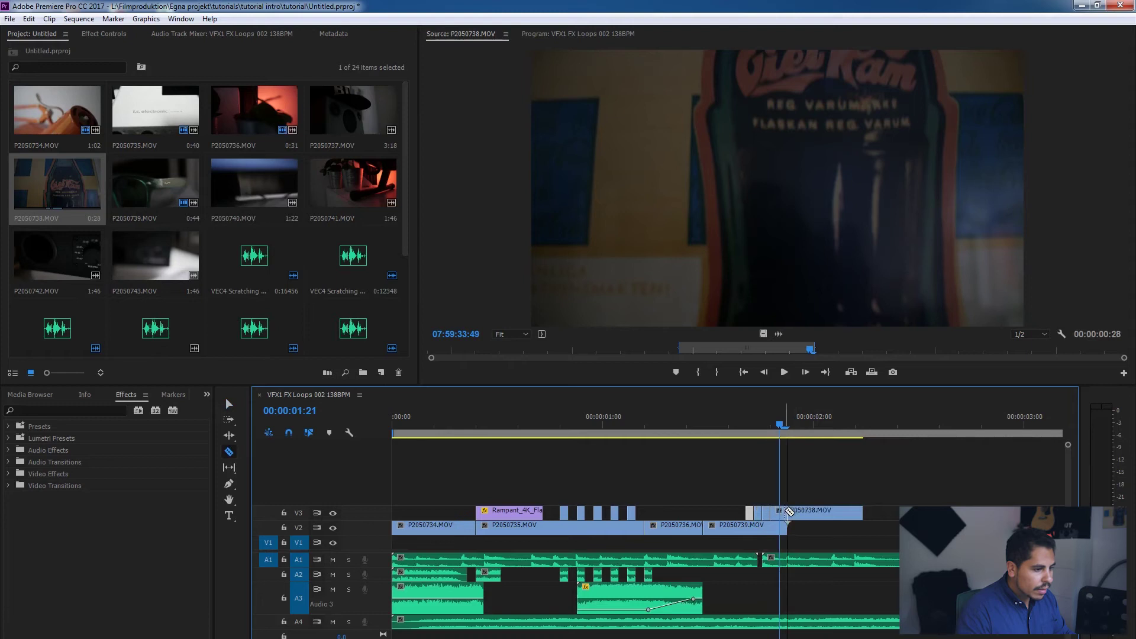
click(796, 515)
Delete every second P2050738.MOV slice on V3, move the remaining long piece to V2 after P2050739.MOV, and save the project
key(v)
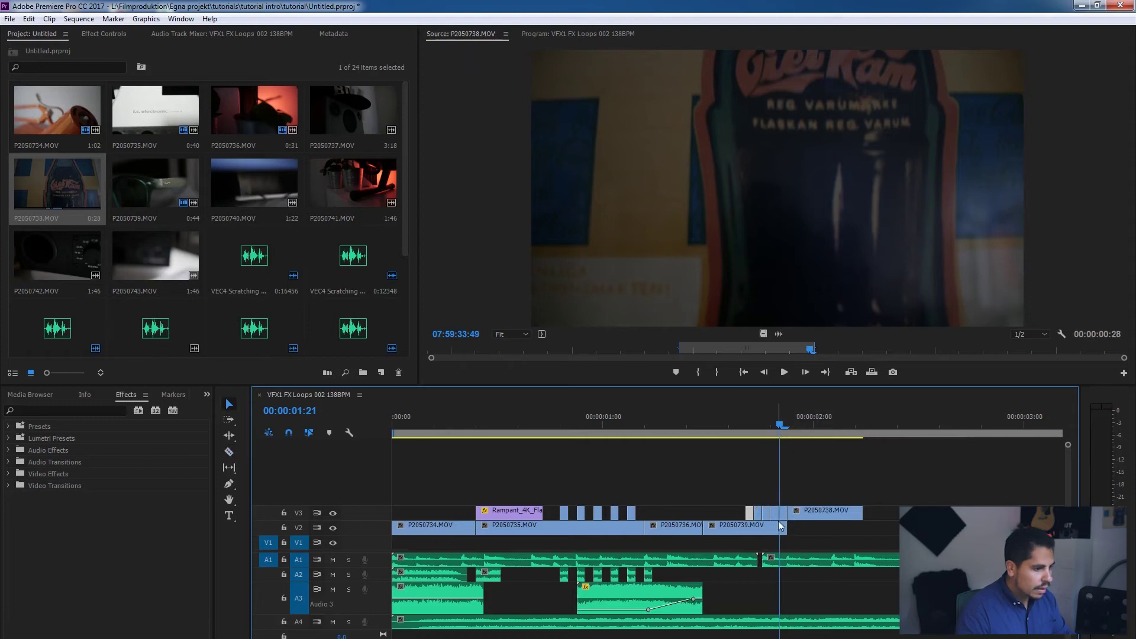
click(758, 516)
key(Delete)
click(775, 516)
key(Delete)
drag(794, 516, 794, 529)
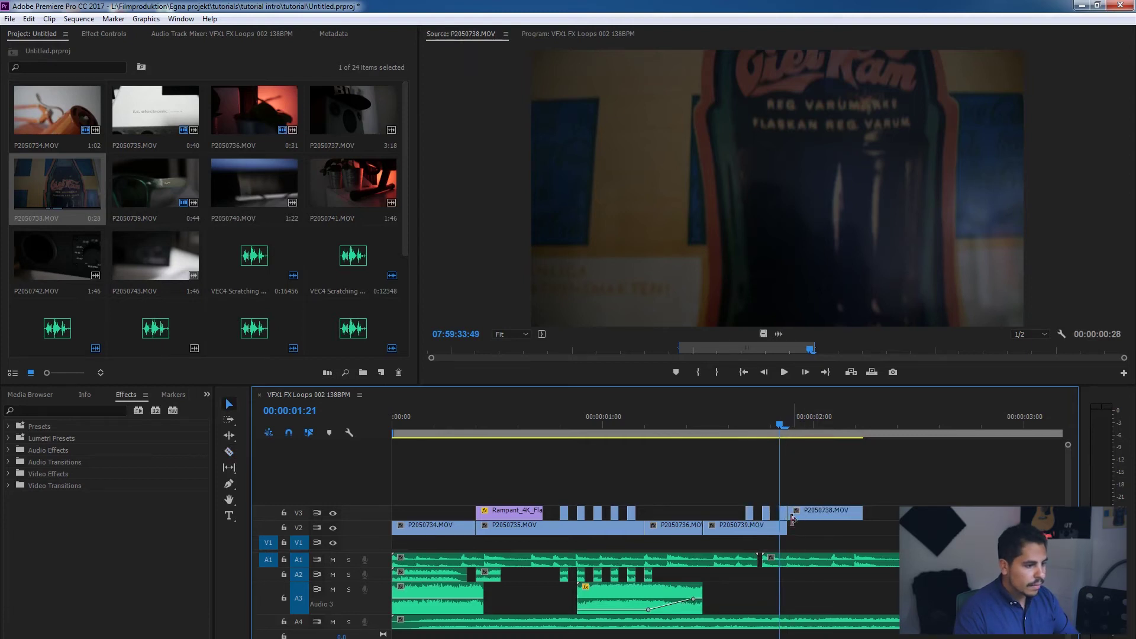
key(ctrl+s)
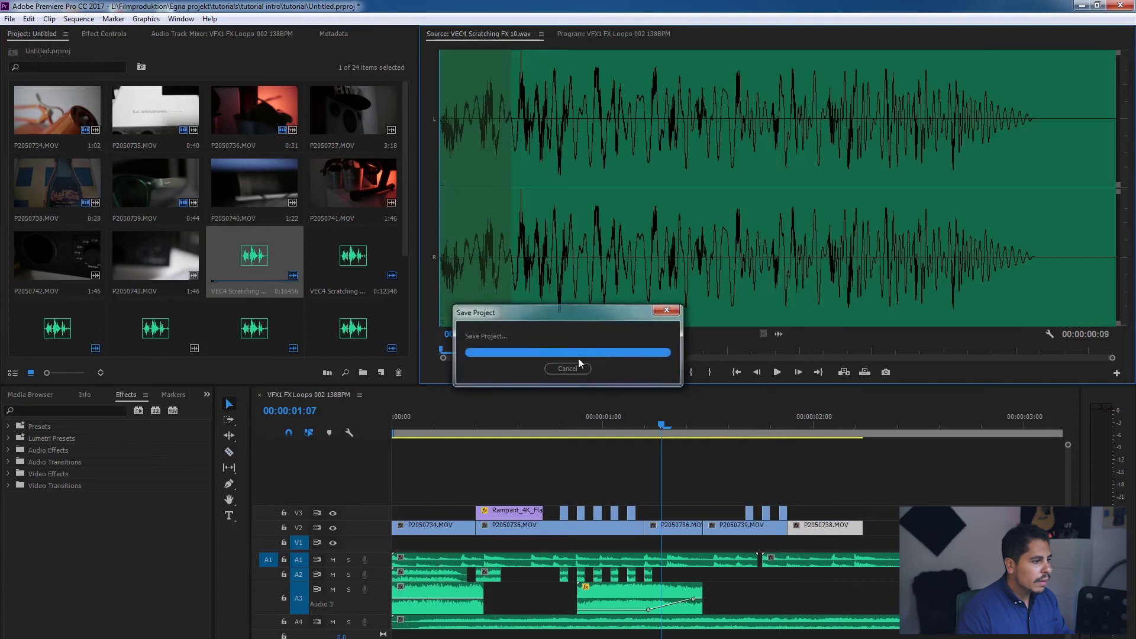
Mark a short excerpt of the open VEC4 Scratching sound, place it on A3 under each P2050738.MOV slice and play the sequence
drag(533, 349, 614, 344)
click(694, 372)
key(space)
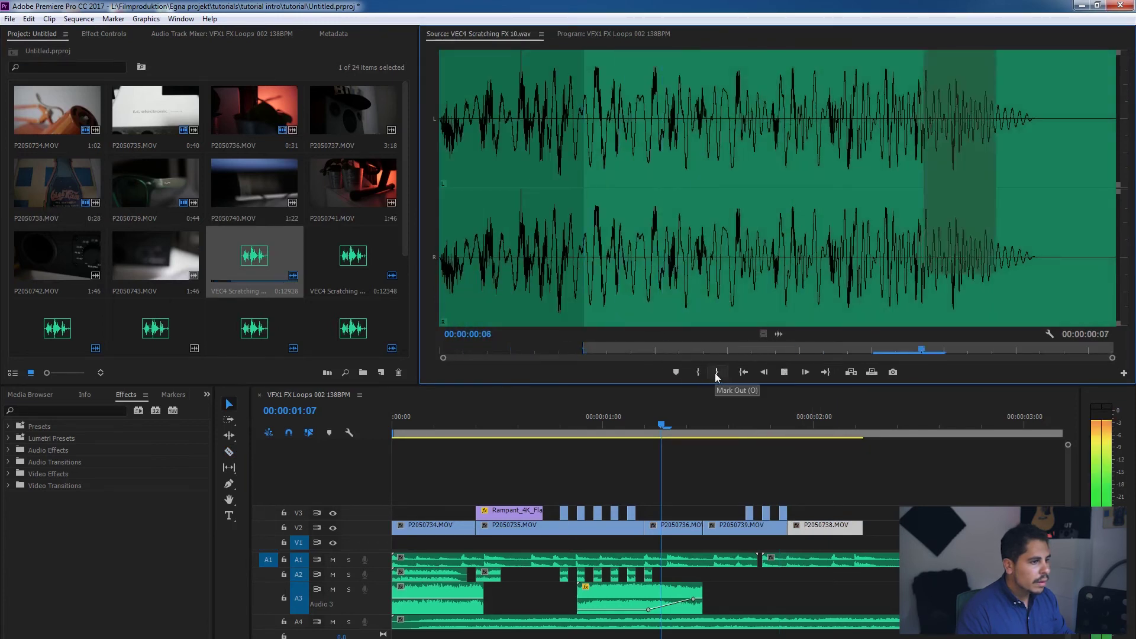
click(713, 374)
click(464, 426)
key(space)
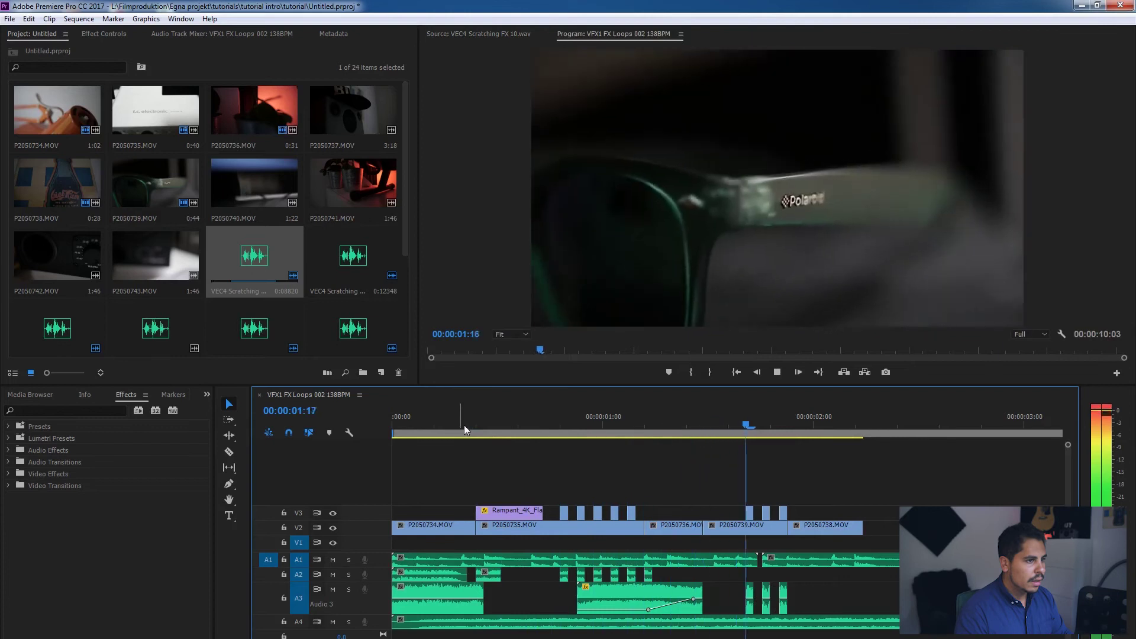
key(space)
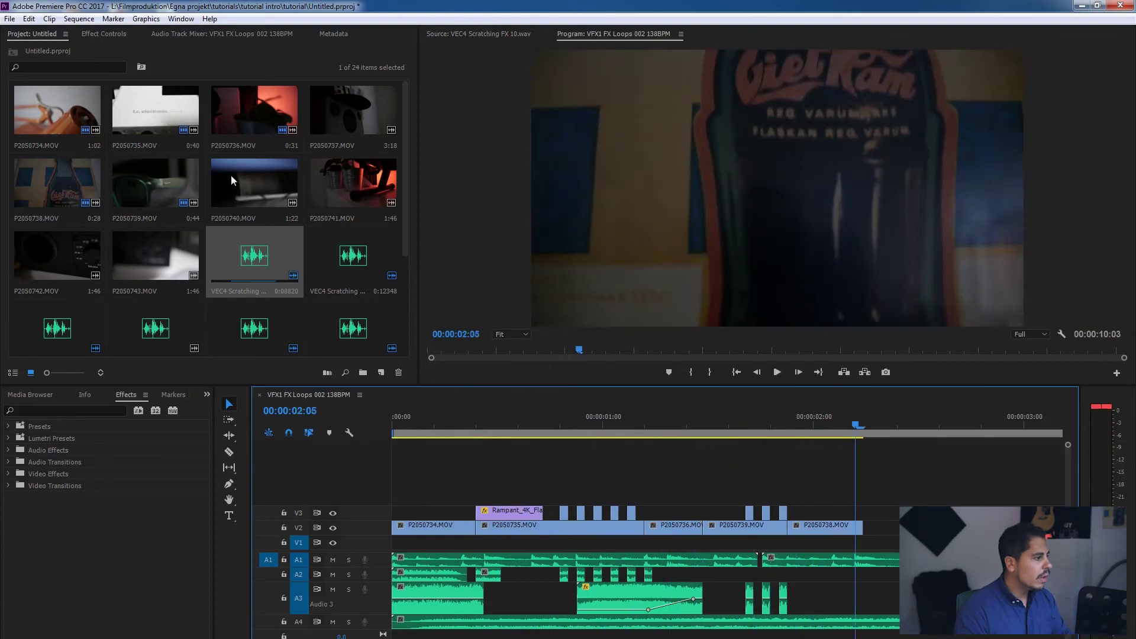
Mark an 11-frame excerpt of Rampant_4K_Flash_Transitions_098.mov and place it on V4 over the short P2050738.MOV slices
scroll(292, 193, down, 3)
double_click(273, 311)
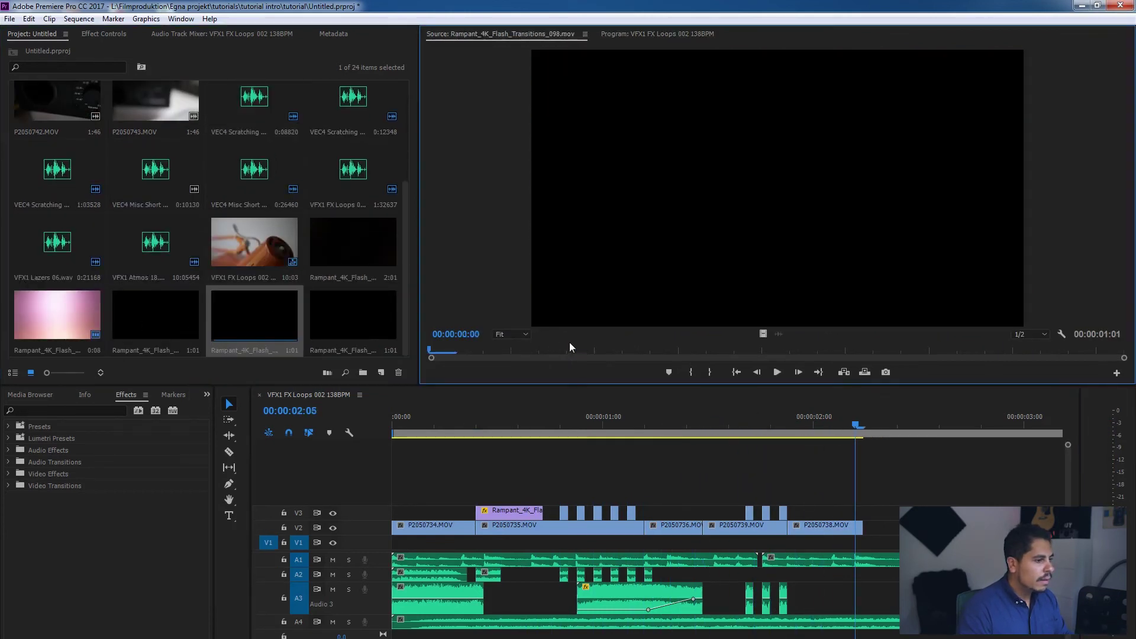
drag(432, 348, 685, 348)
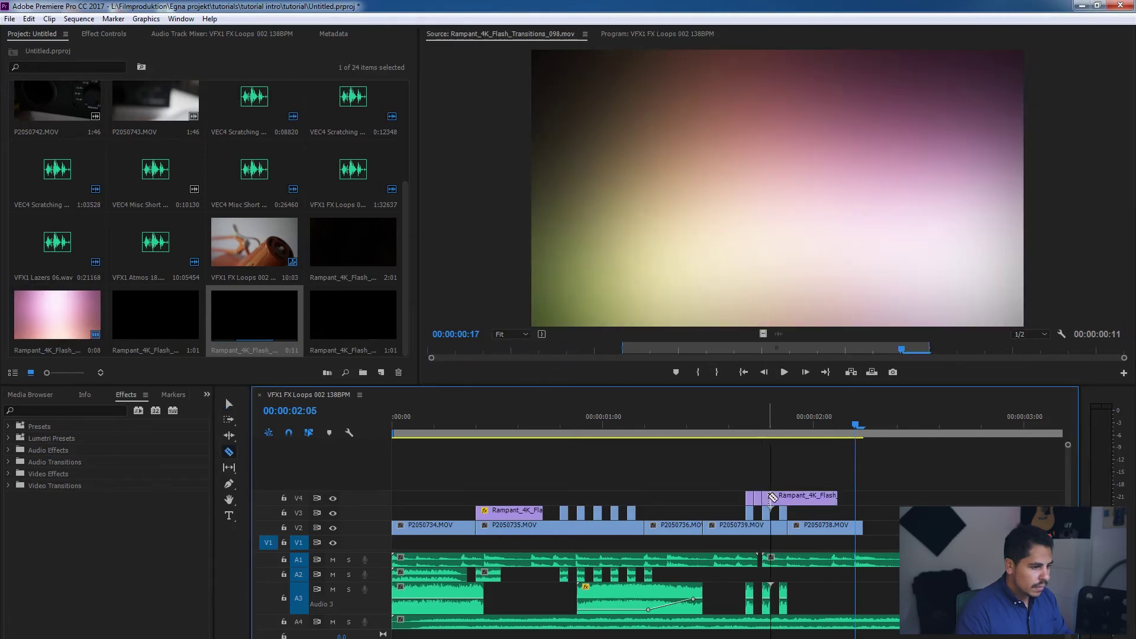
Cut the V4 flash clip into short slices and delete all but the two above the gaps between the P2050738.MOV slices
click(770, 498)
click(788, 498)
key(v)
key(Delete)
click(783, 500)
key(Delete)
click(826, 502)
key(Delete)
Set the blend mode of both V4 flash slices to Screen and play the result
click(171, 219)
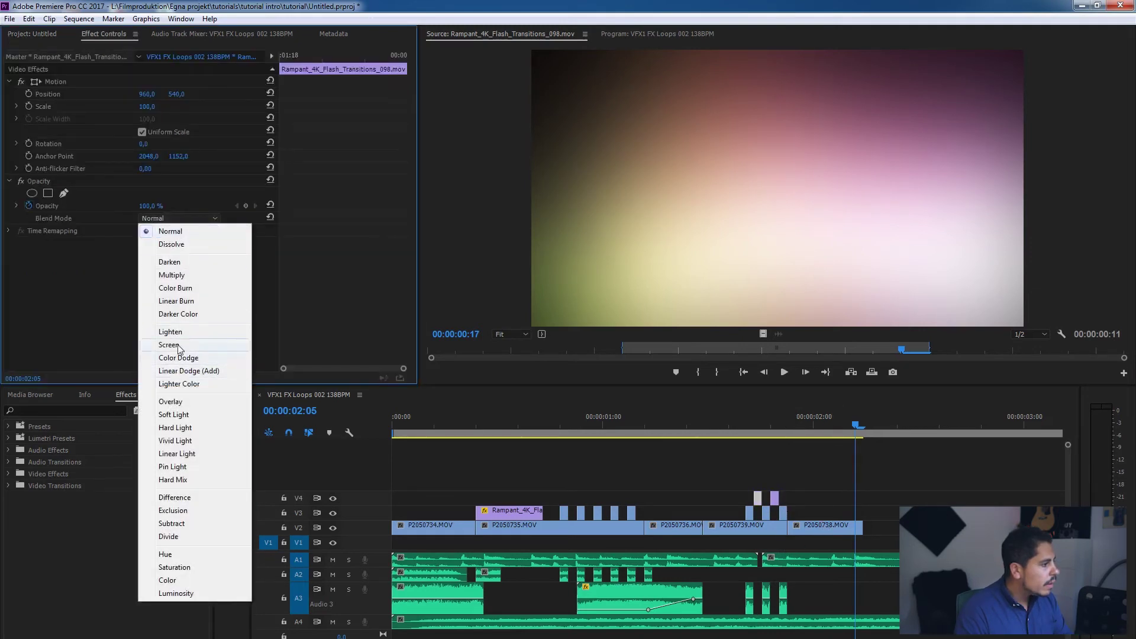
click(178, 345)
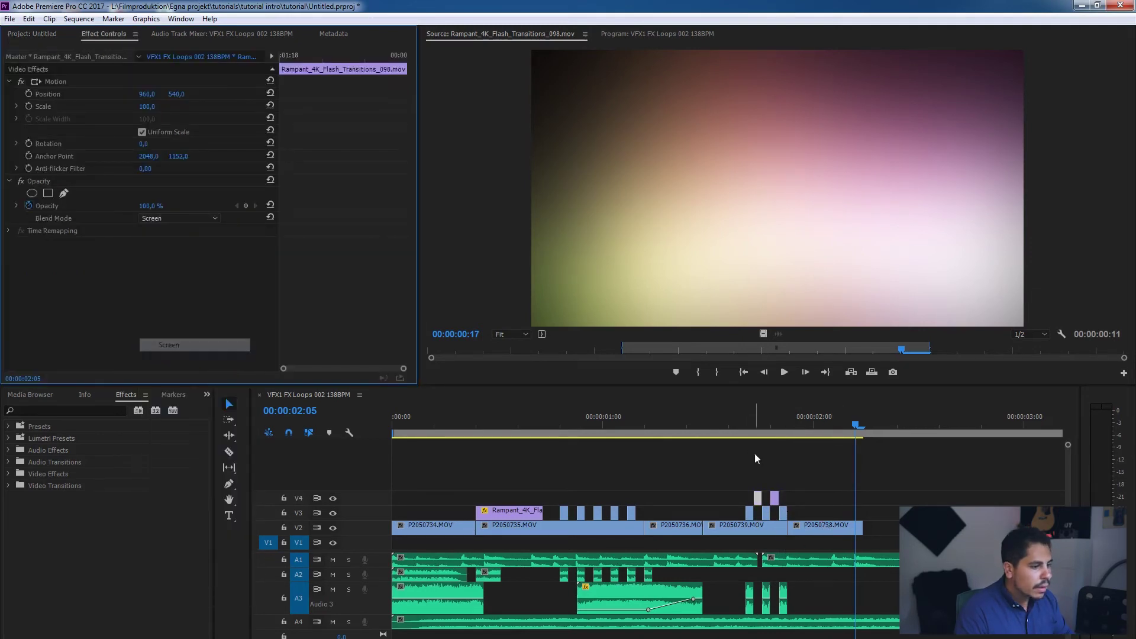
click(775, 499)
click(178, 218)
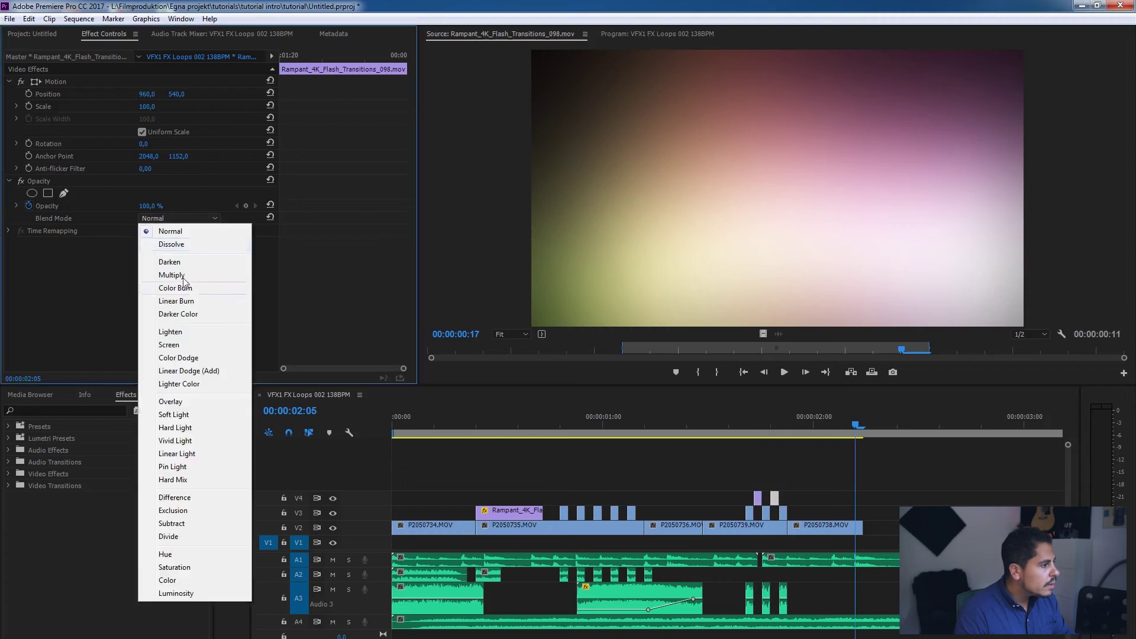
click(186, 346)
drag(718, 421, 163, 383)
key(space)
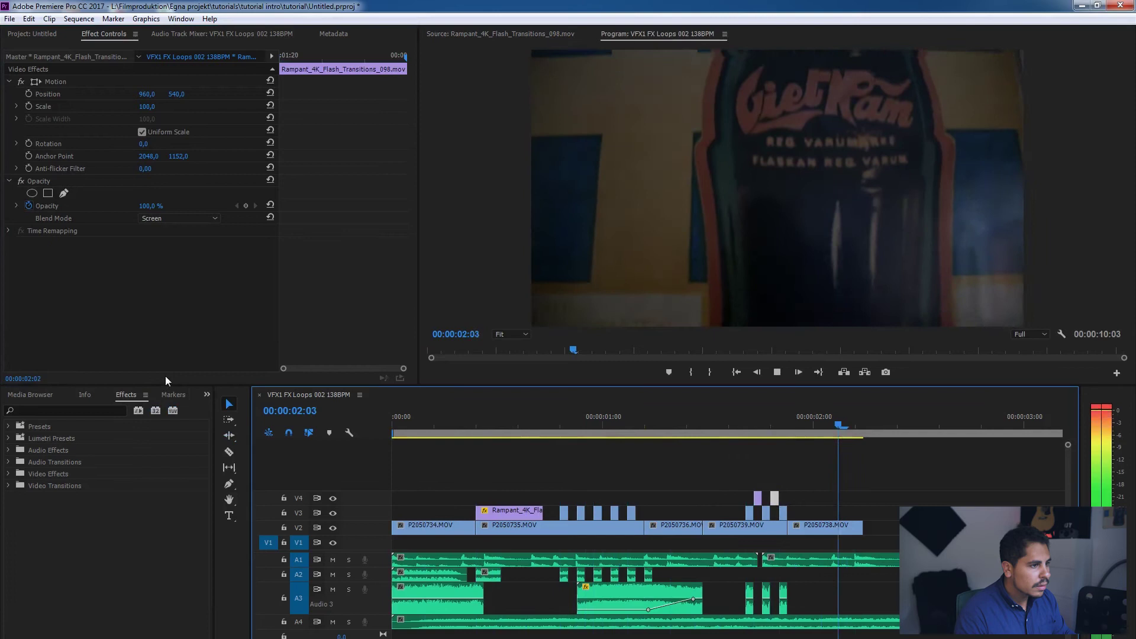
key(space)
Create a new legacy title with the single letter "T" at font size 360
key(shift+1)
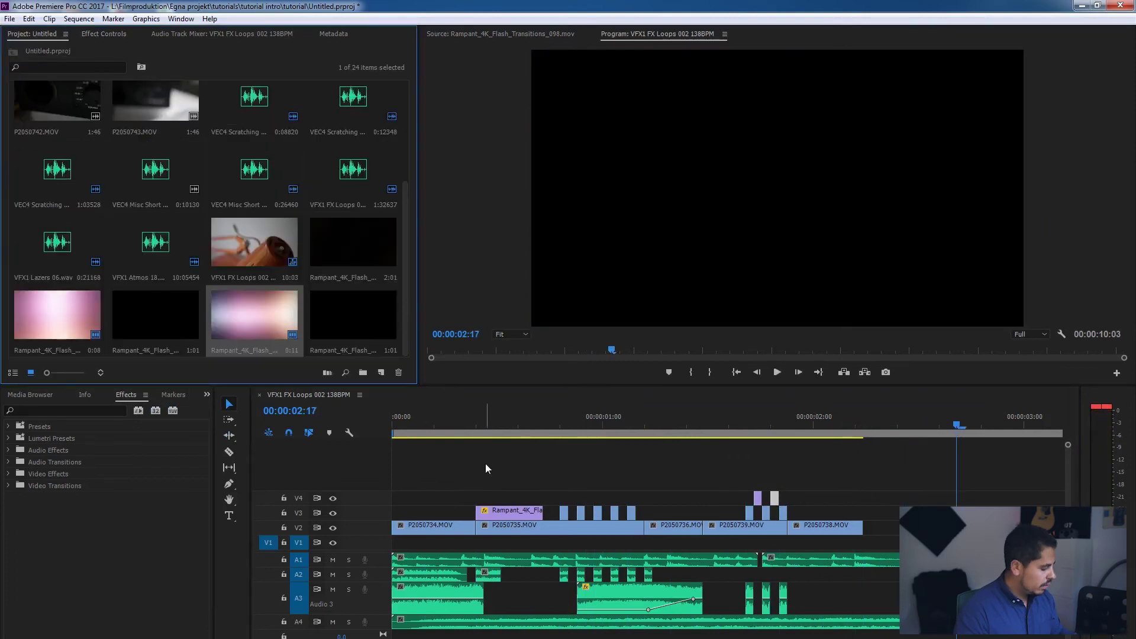
key(ctrl+t)
key(Return)
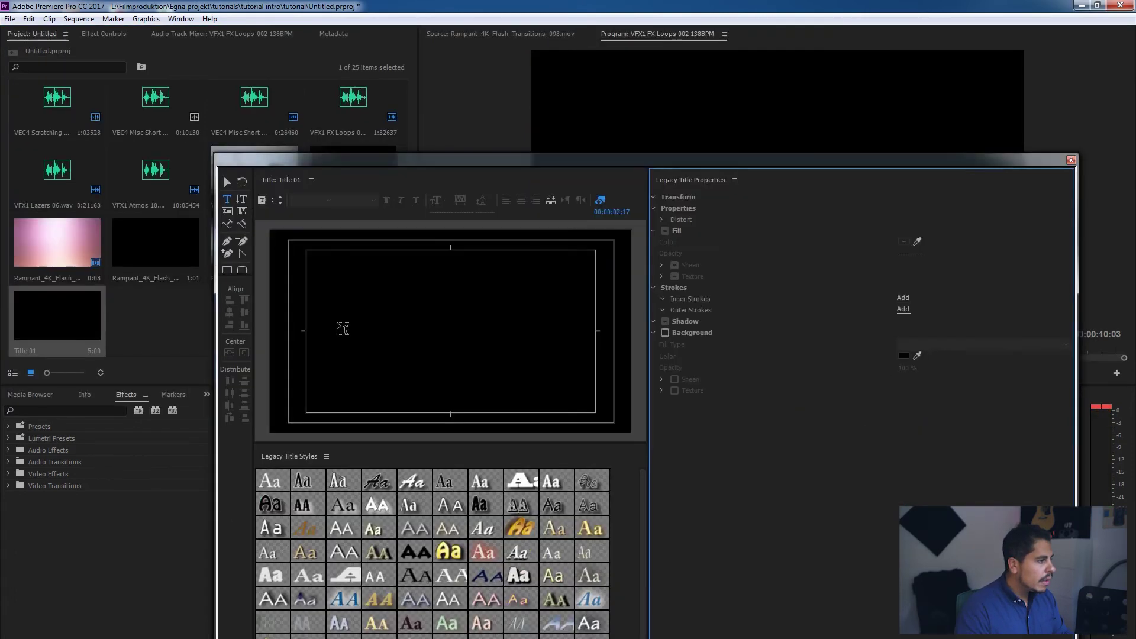
click(350, 323)
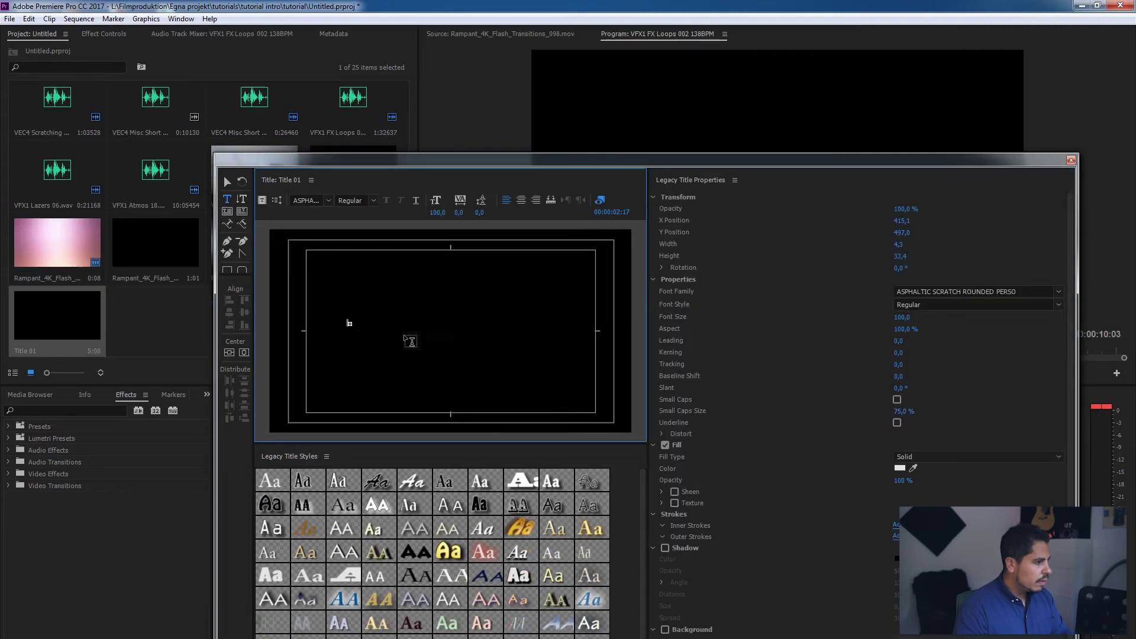
key(Escape)
key(t)
click(355, 324)
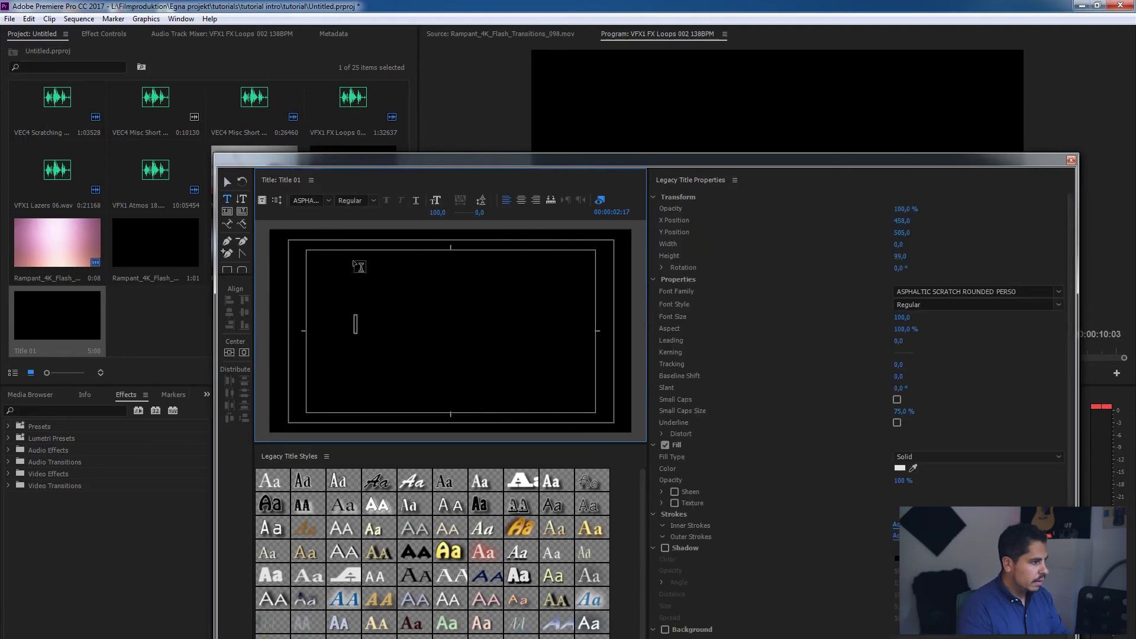
text(T)
key(Escape)
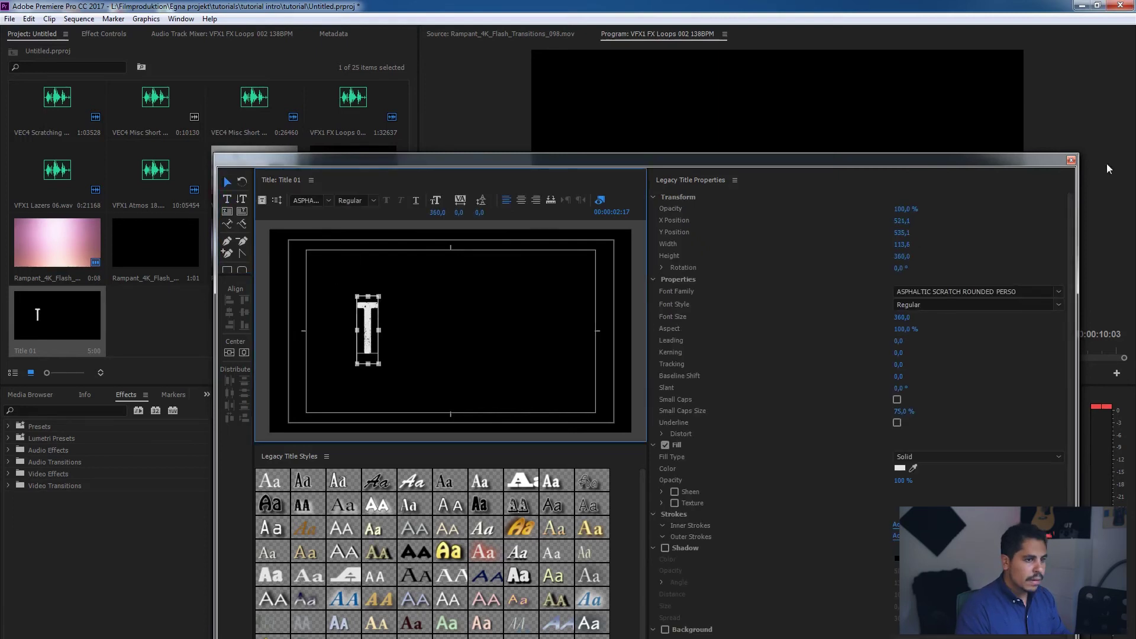
click(1071, 160)
Place Title 01 on V5, trim it to a very short piece and move it above the flicker slices over P2050735.MOV
drag(57, 314, 512, 484)
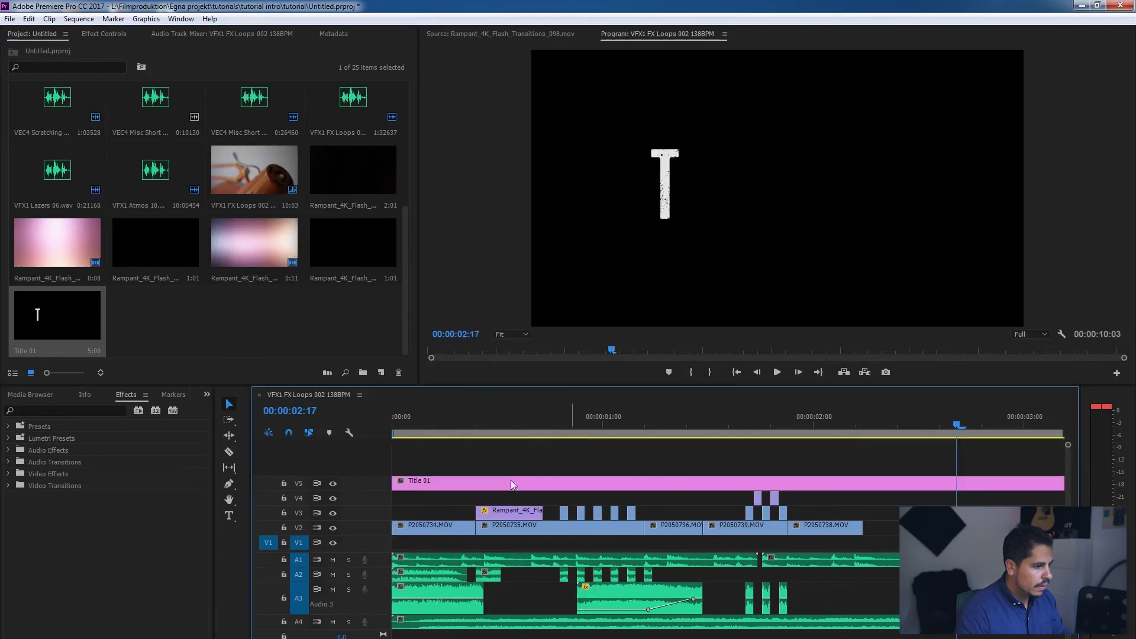
key(c)
click(467, 484)
key(v)
click(539, 483)
key(Delete)
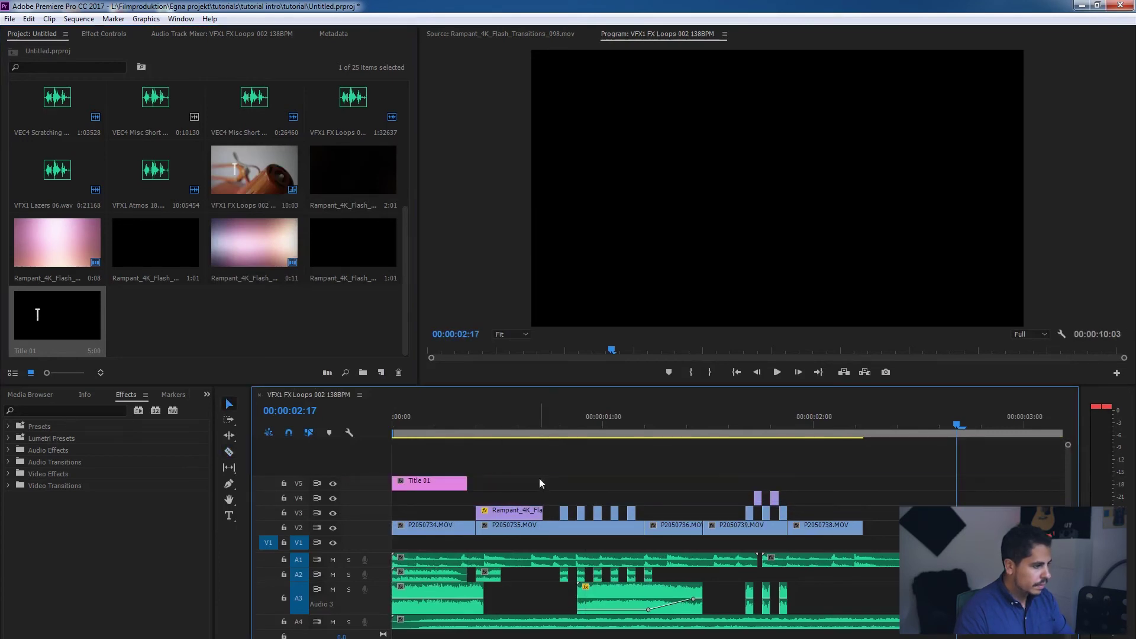
drag(426, 491, 573, 483)
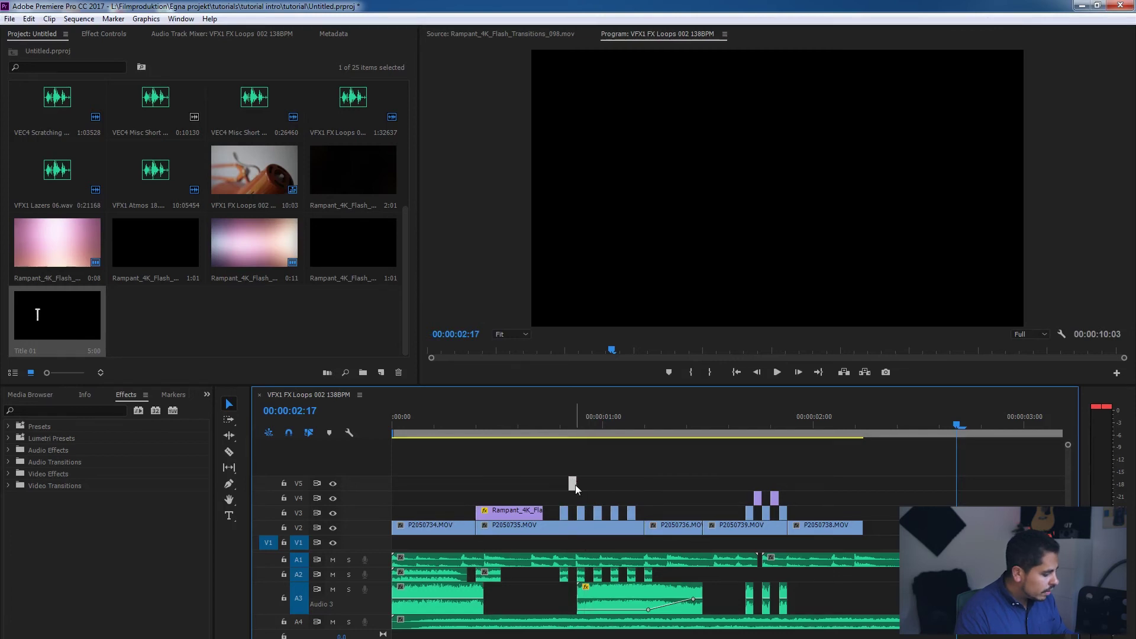
Duplicate the short T title directly after itself on V5 and set the copy's font to AvantGardeCapsAlts
drag(575, 484, 583, 484)
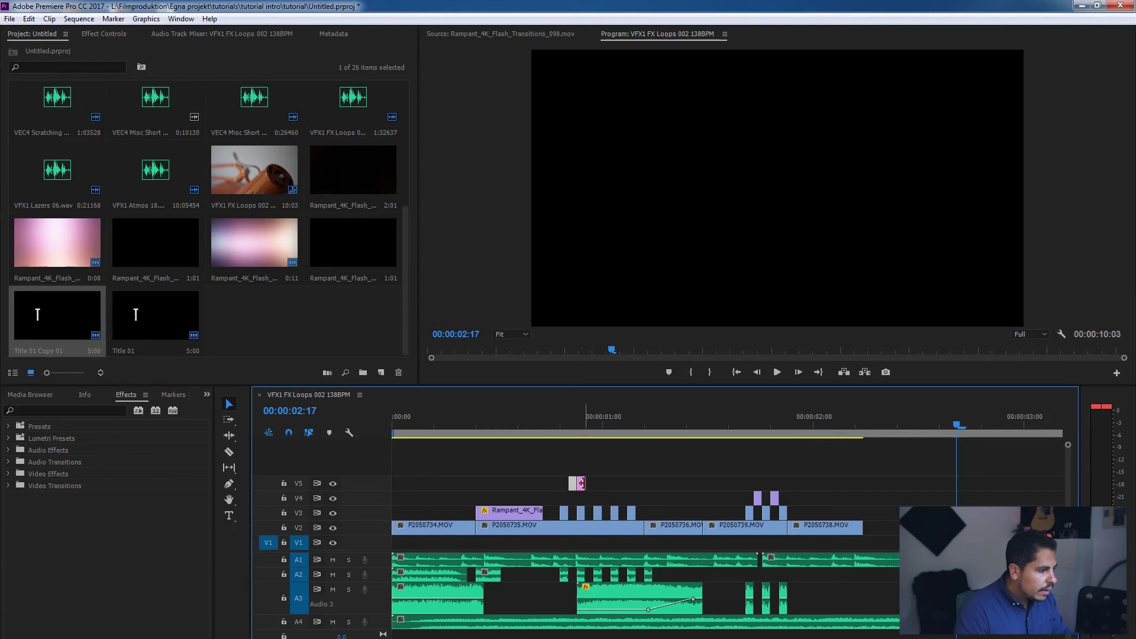
double_click(581, 484)
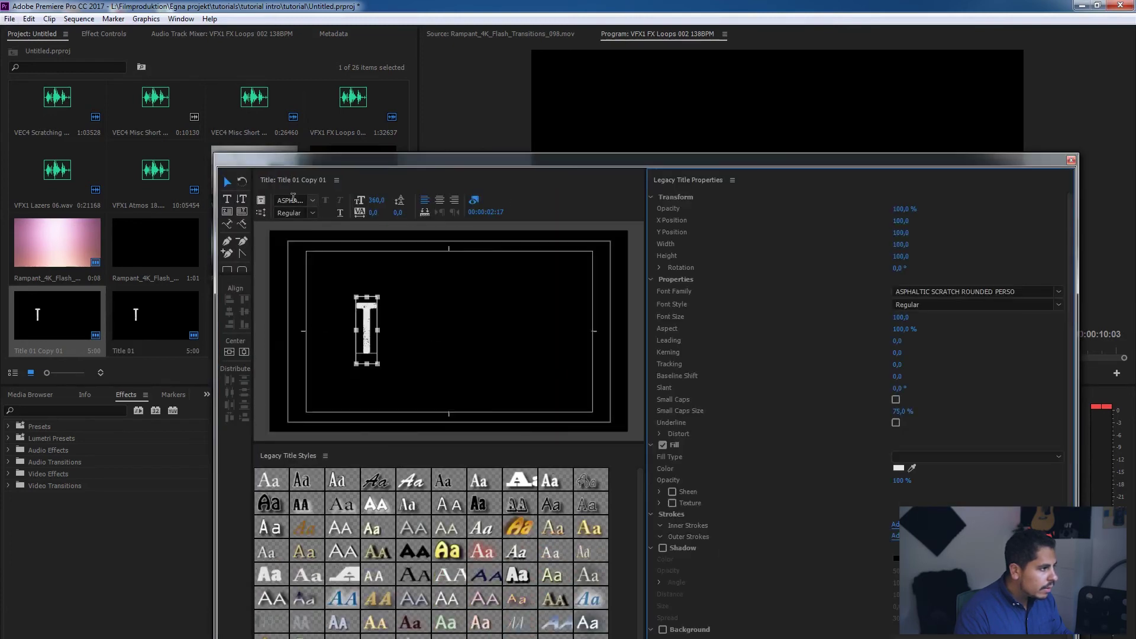
click(313, 201)
click(320, 300)
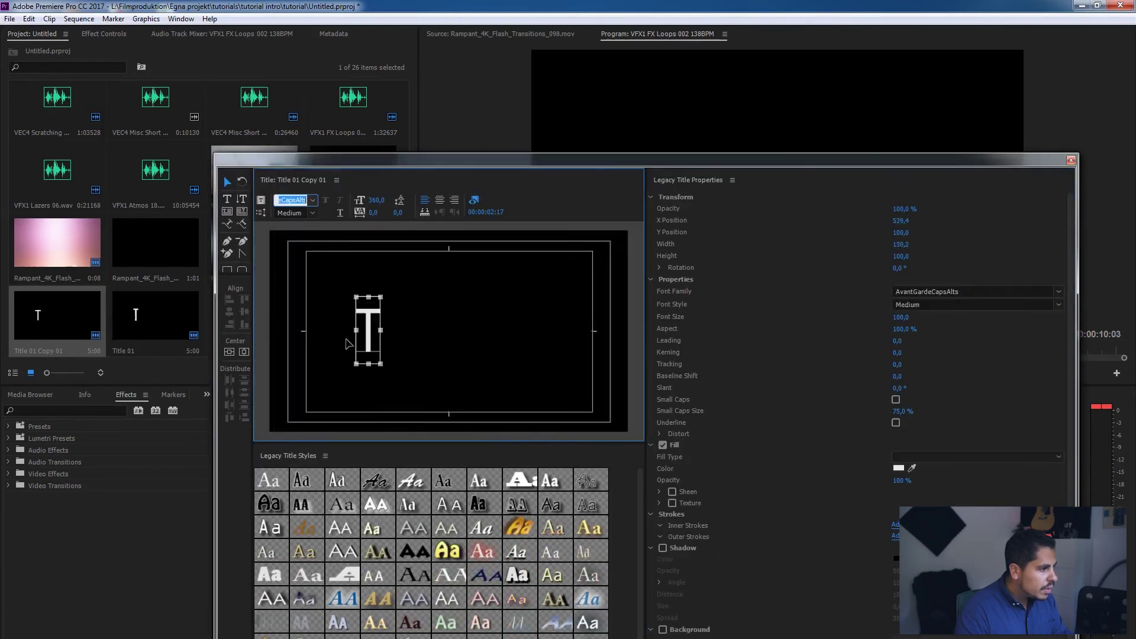
click(1071, 160)
Add a second copy of the T title after the AvantGardeCapsAlts one and set its font to Blogger Sans
drag(582, 485, 590, 483)
double_click(590, 482)
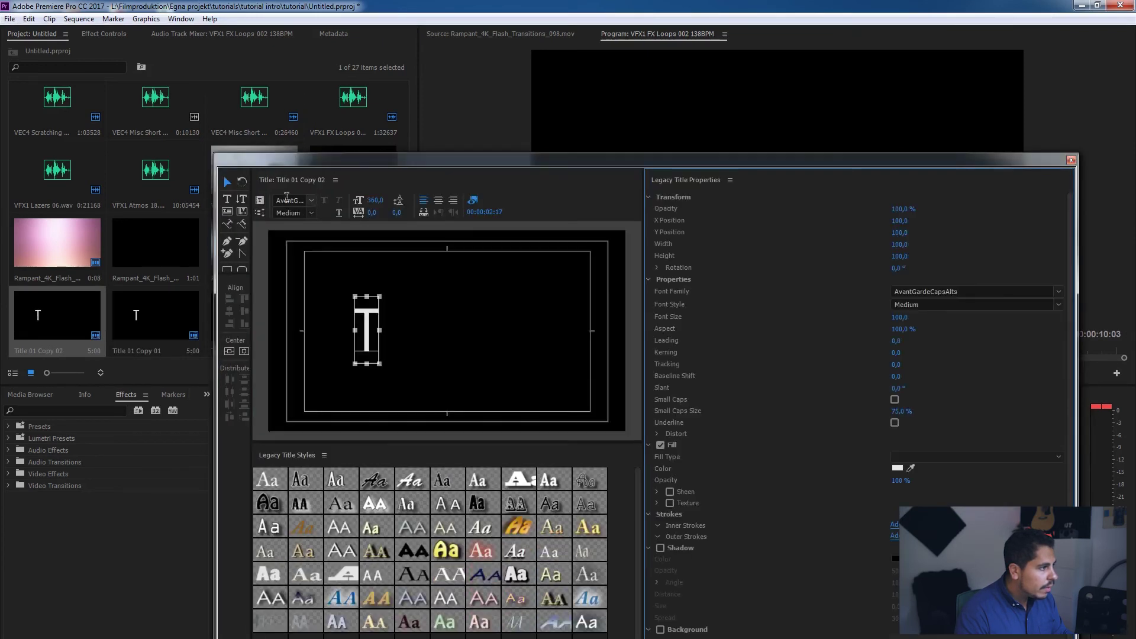
click(312, 202)
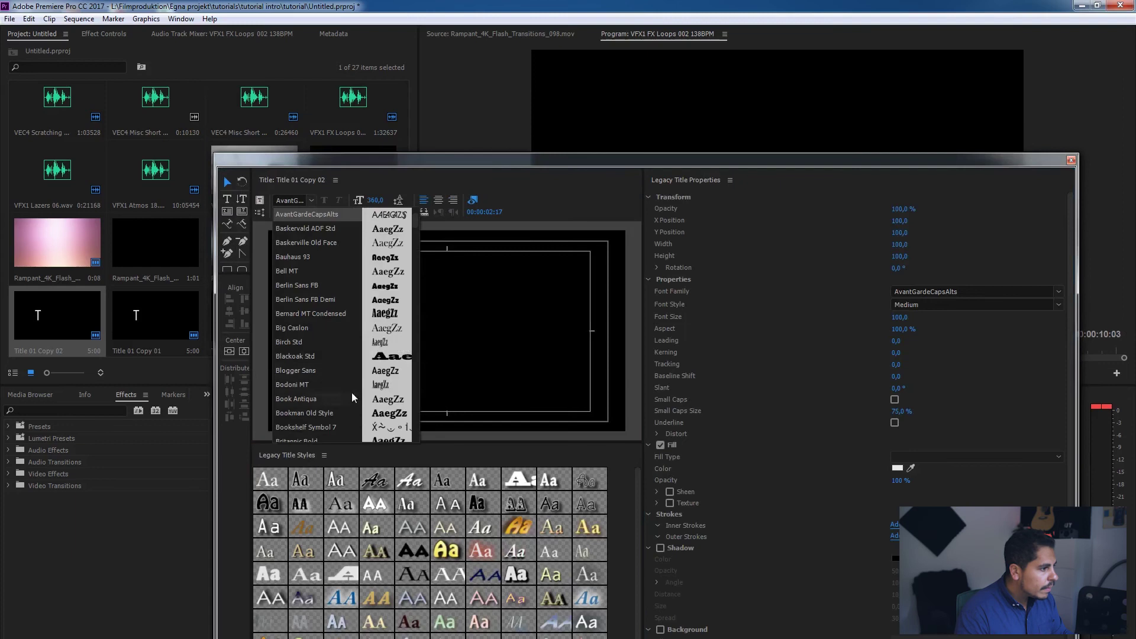
click(315, 377)
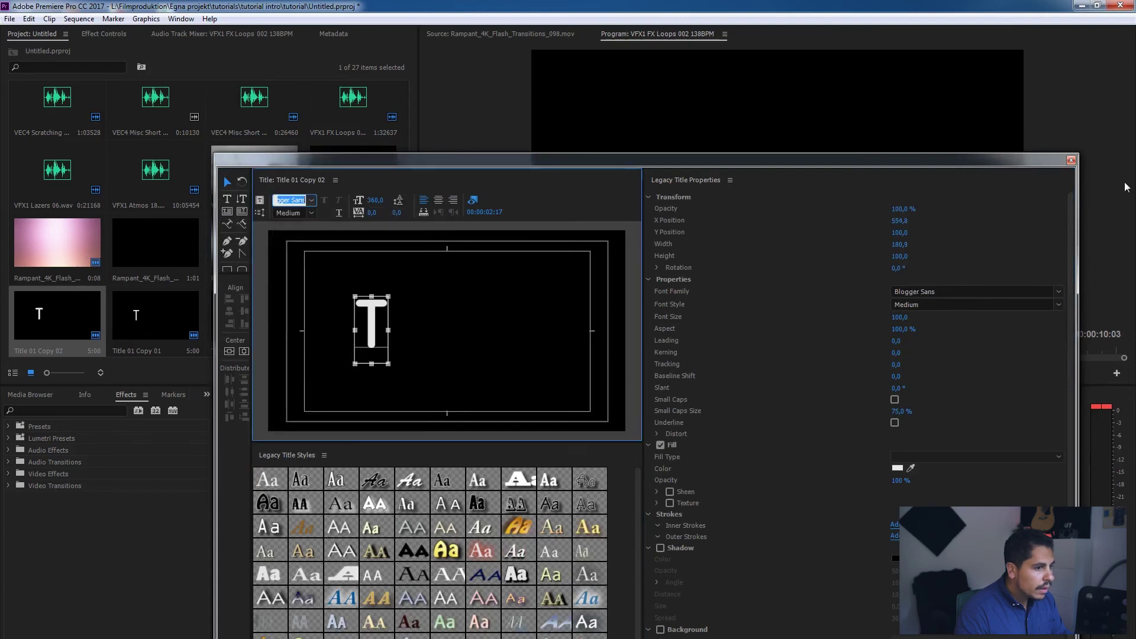
click(1072, 160)
Add a third copy of the T title on V5, set its font to Book Antiqua and play the changing letters
drag(590, 483, 599, 484)
double_click(599, 484)
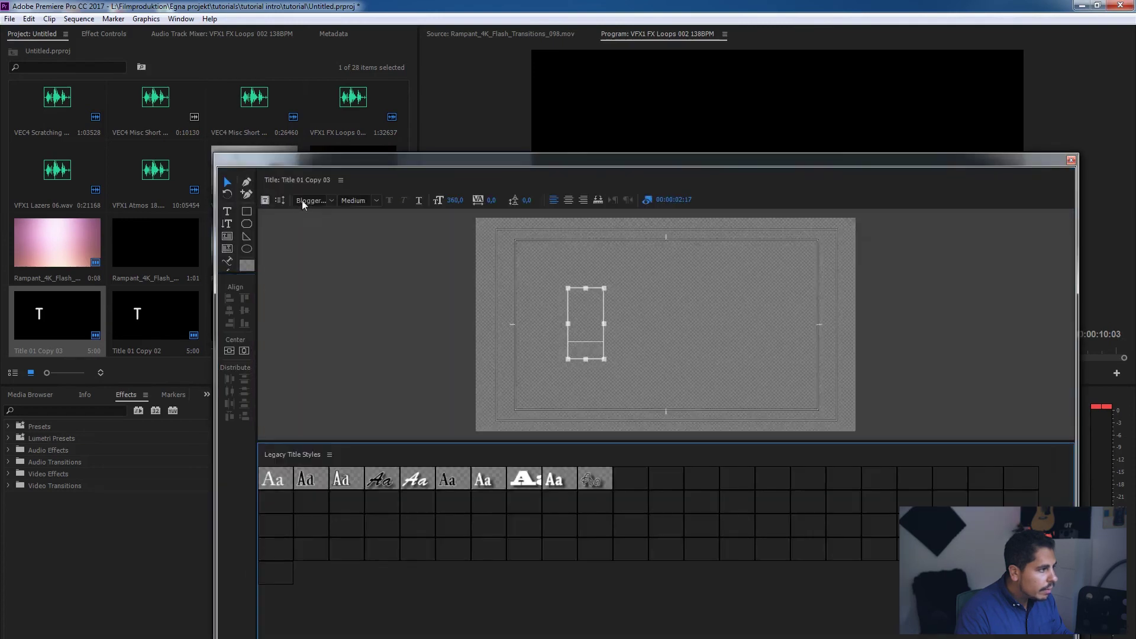
scroll(293, 201, down, 2)
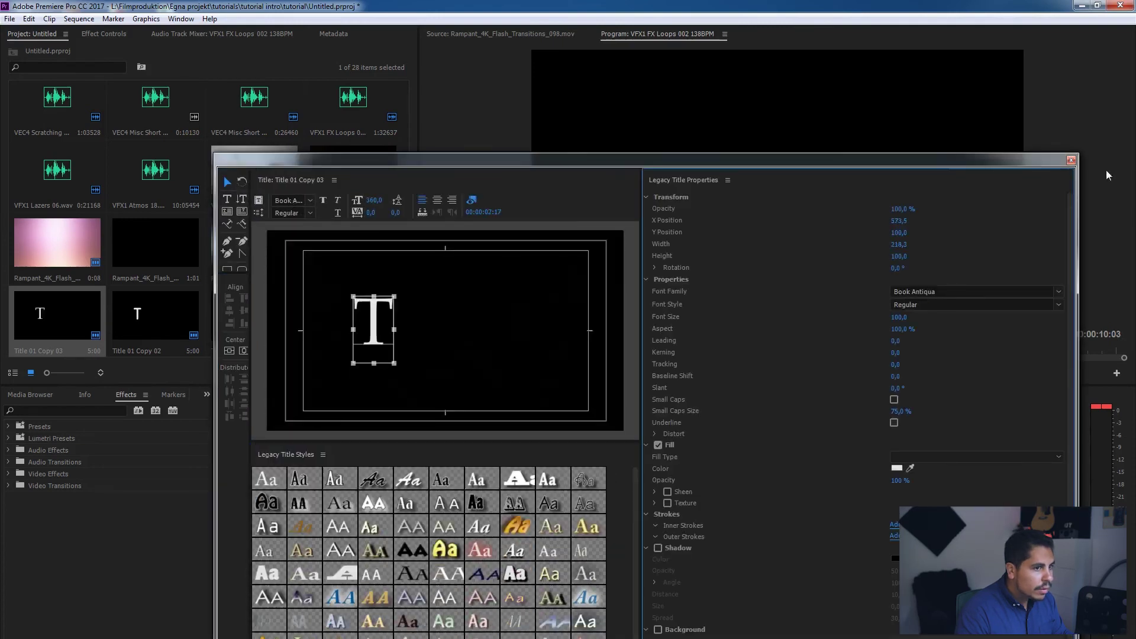
click(1072, 161)
key(space)
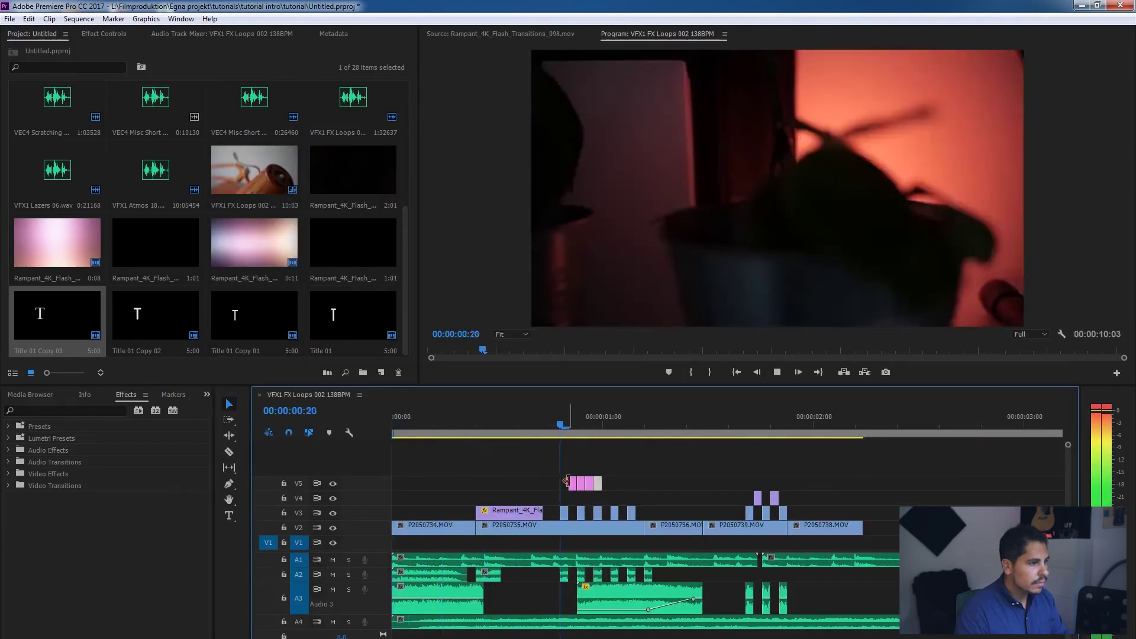
drag(586, 426, 543, 428)
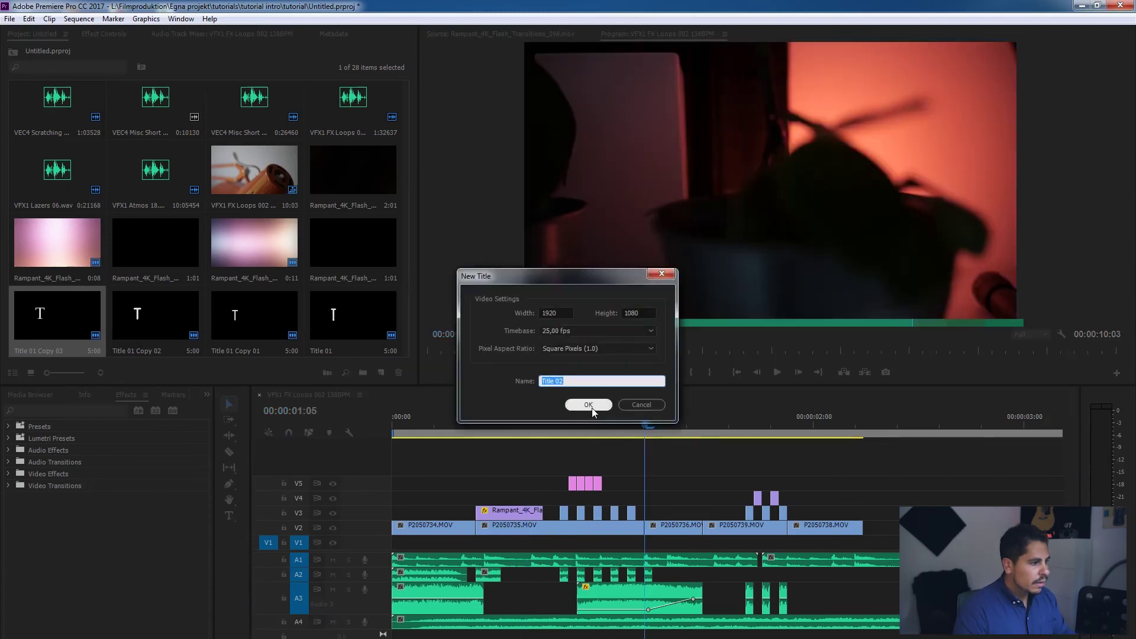
Create a horizontally centred title reading "Tutorial" in Adobe Garamond Pro Bold at size 174 and place it on V5
click(591, 406)
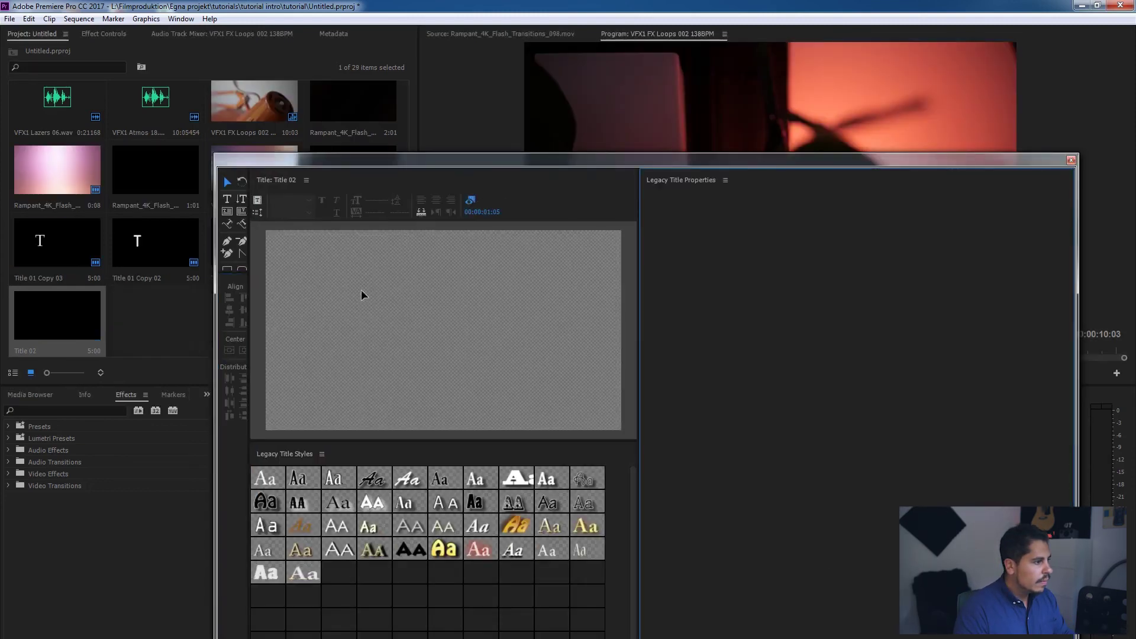
click(375, 330)
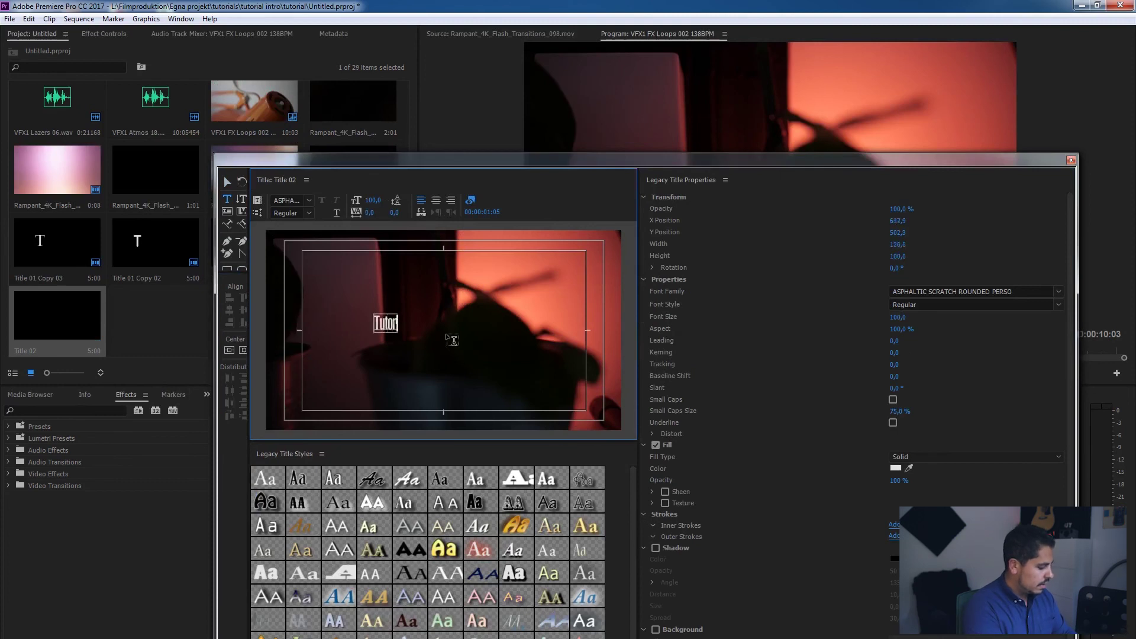
key(ctrl+a)
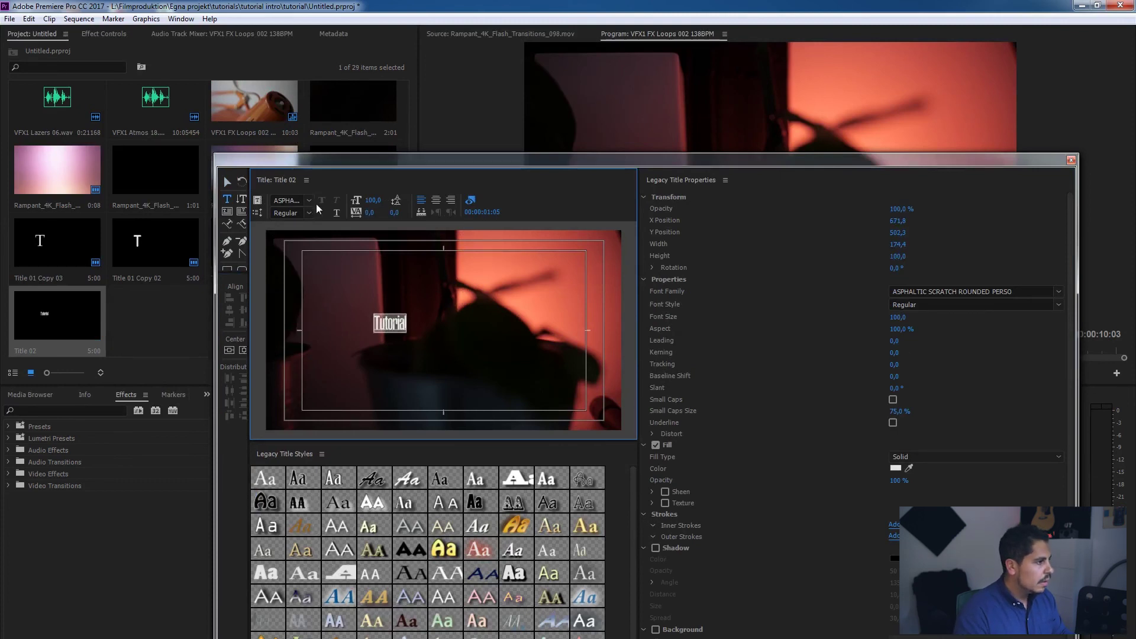
scroll(282, 200, down, 3)
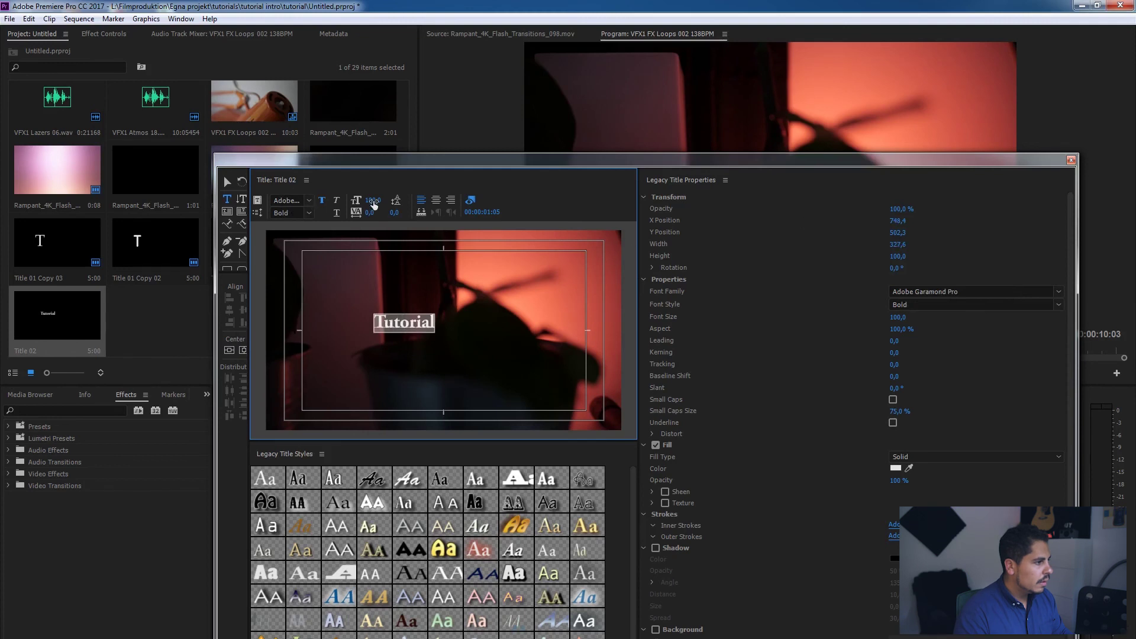
drag(374, 205, 418, 205)
click(244, 350)
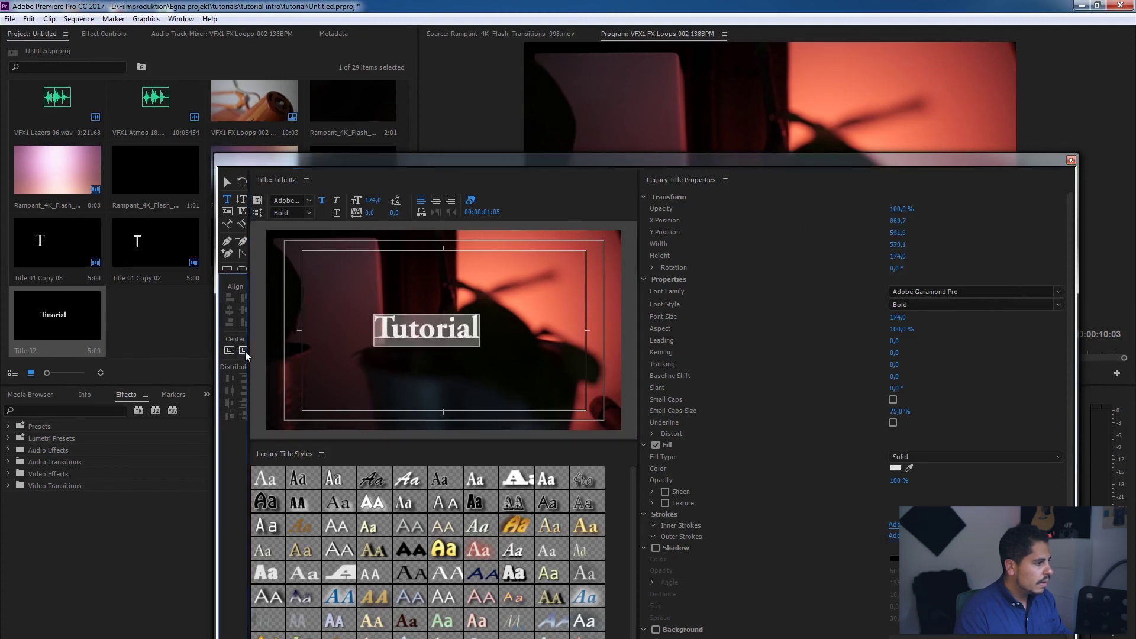
click(243, 351)
click(1071, 159)
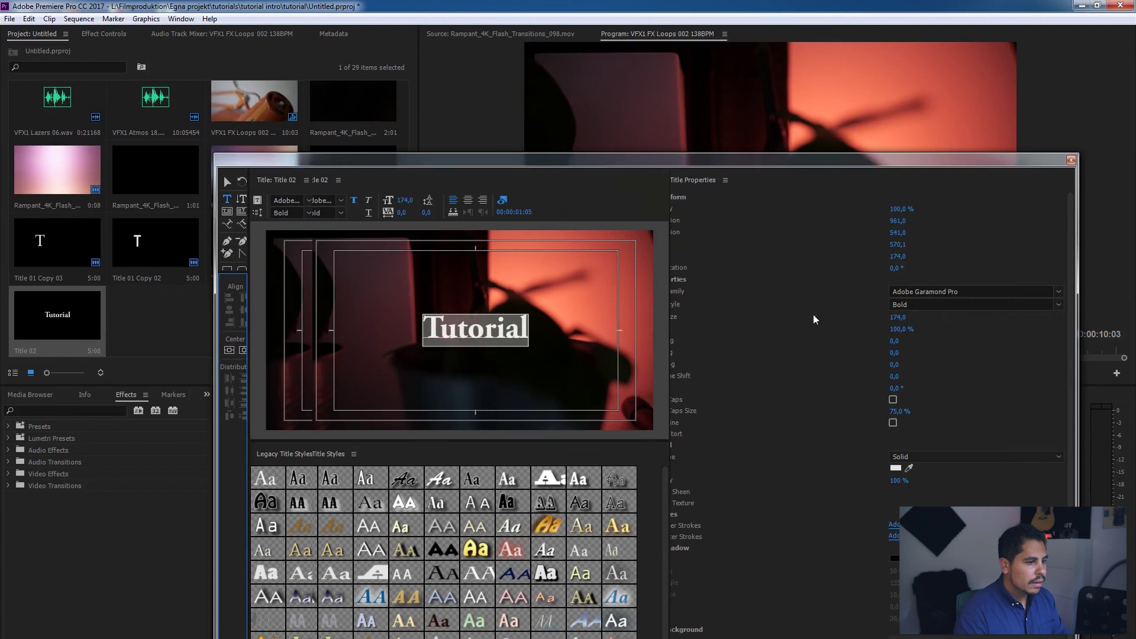
drag(55, 318, 647, 484)
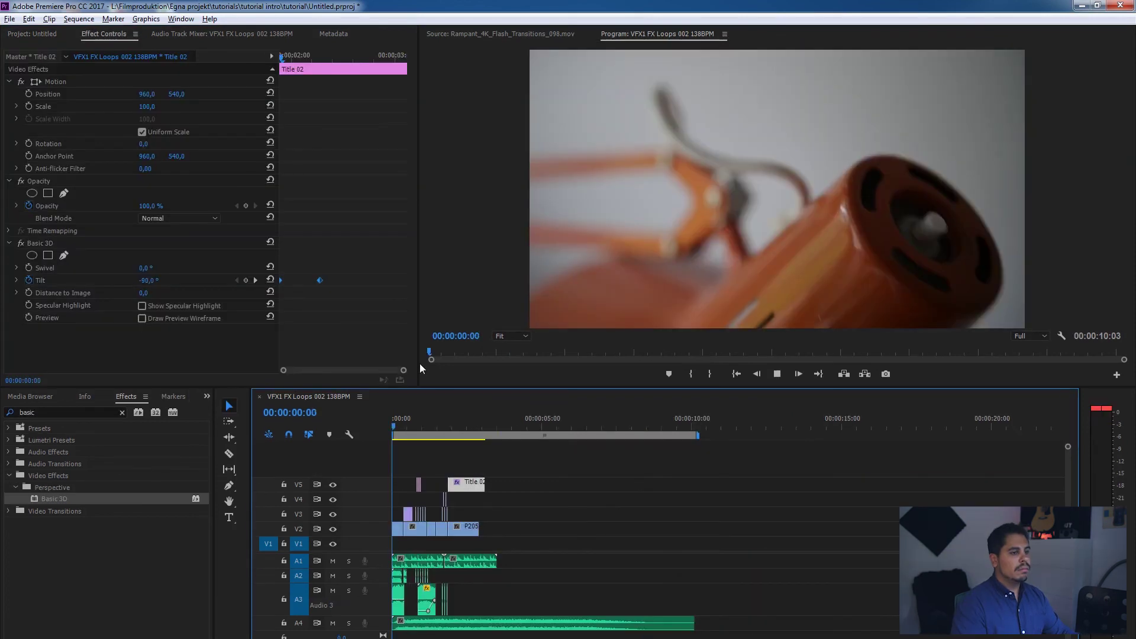
Play the intro past the tilting "Tutorial" title, inspect the whole timeline and replay the sequence from the start
key(space)
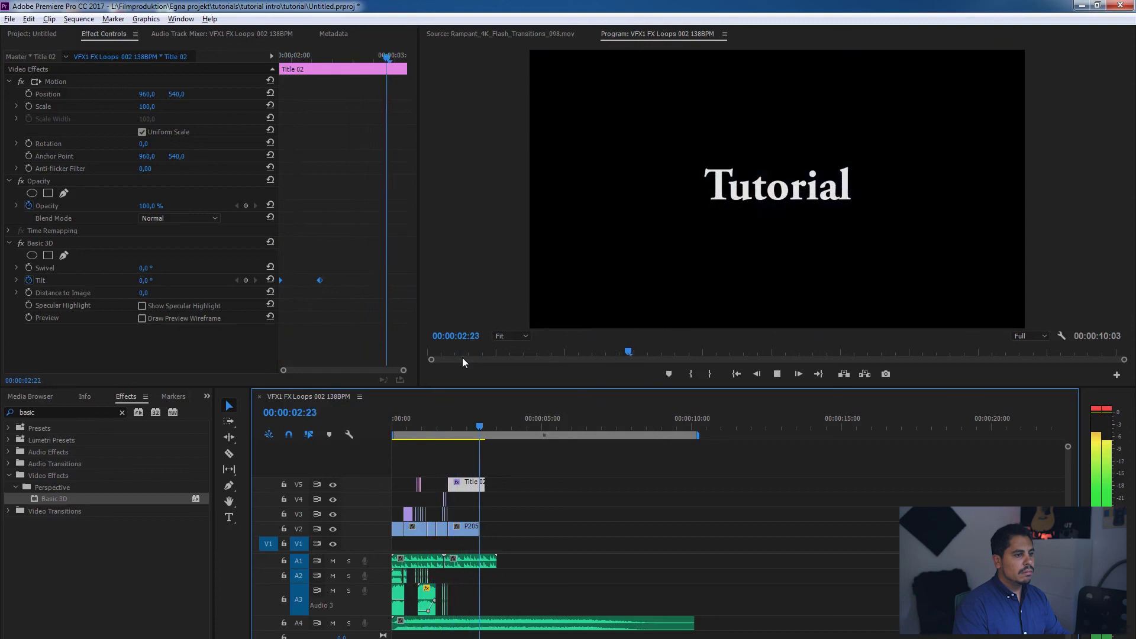
key(space)
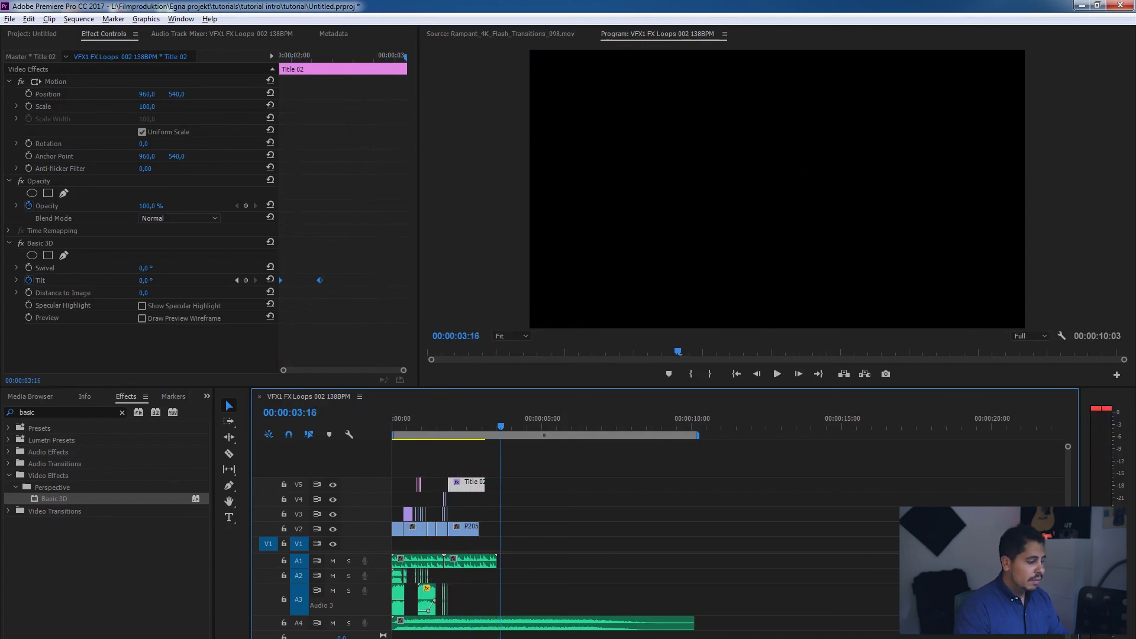
key(equal)
key(equal)
key(equal)
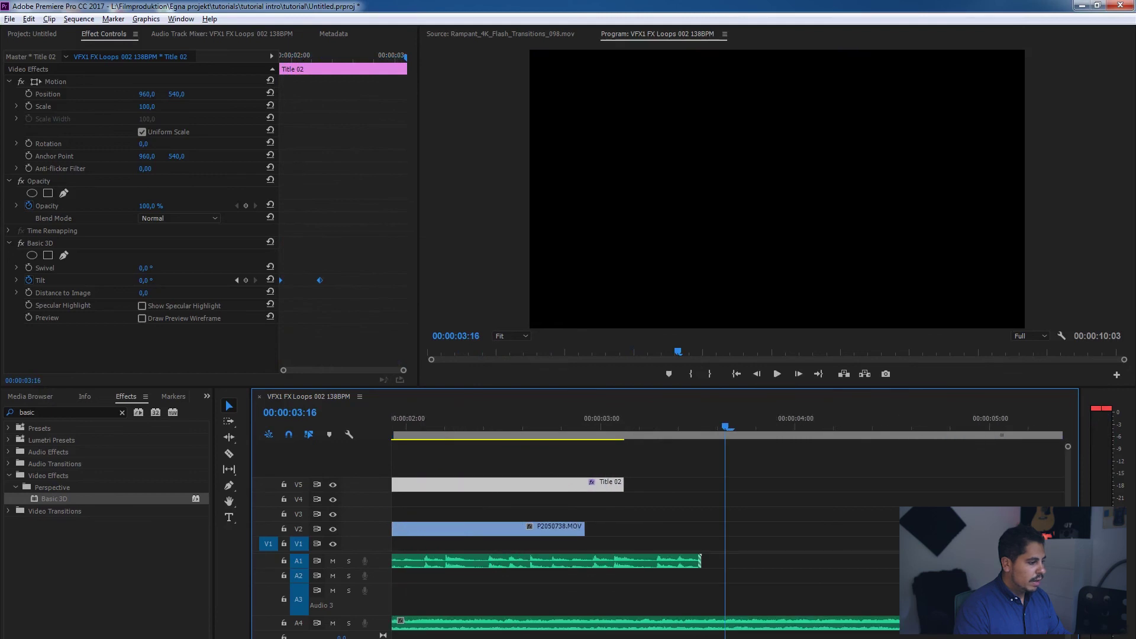
scroll(728, 521, up, 5)
key(minus)
key(minus)
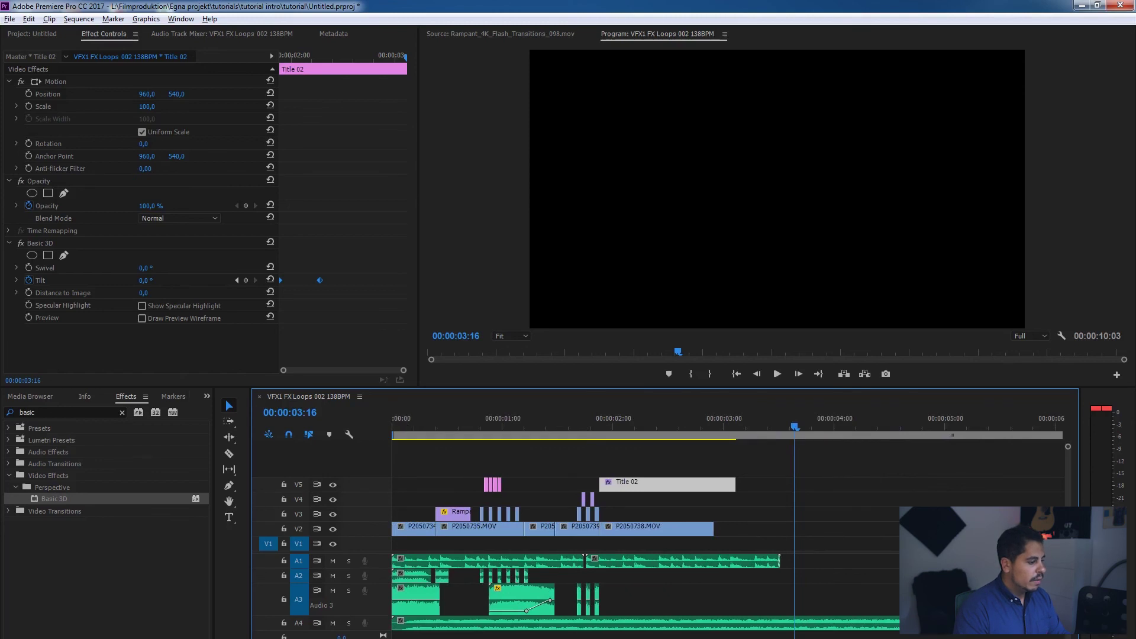
key(minus)
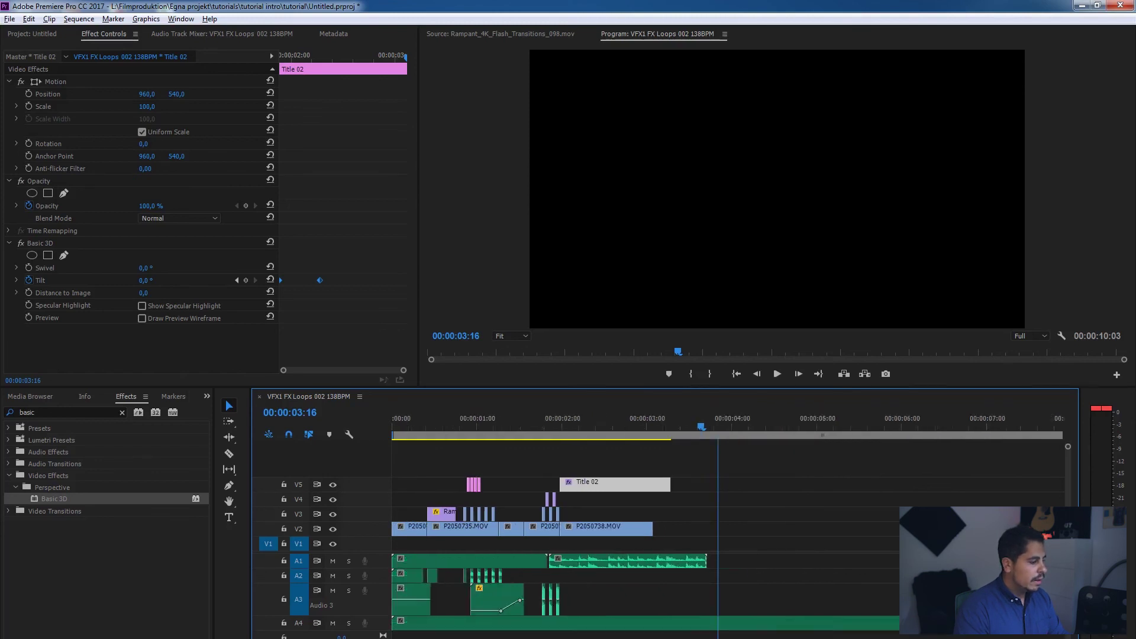
key(Home)
key(space)
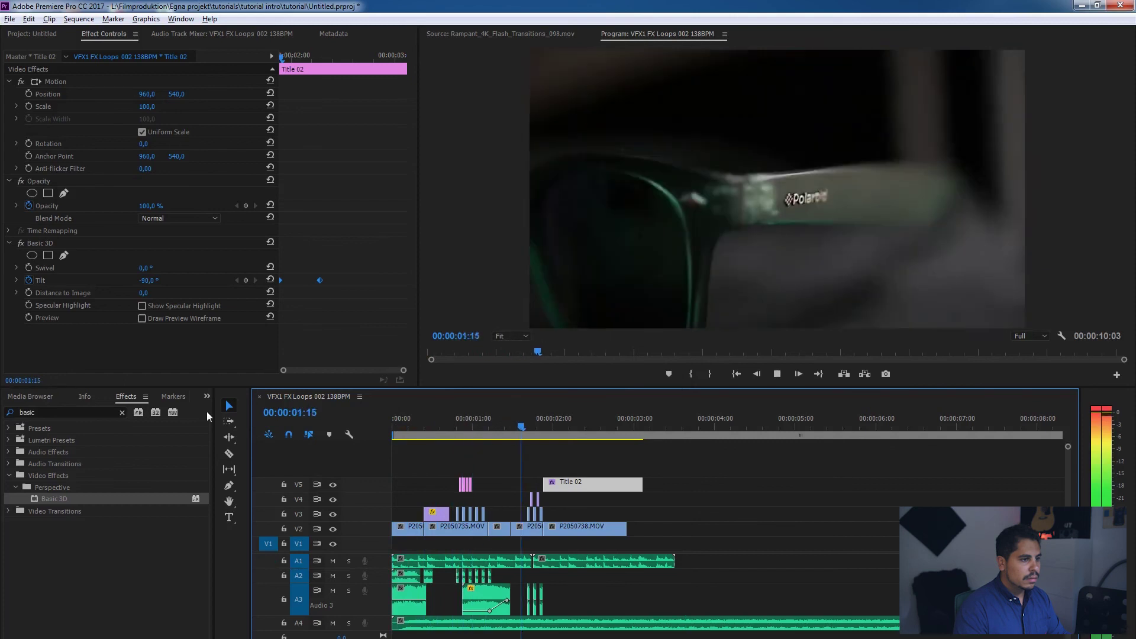